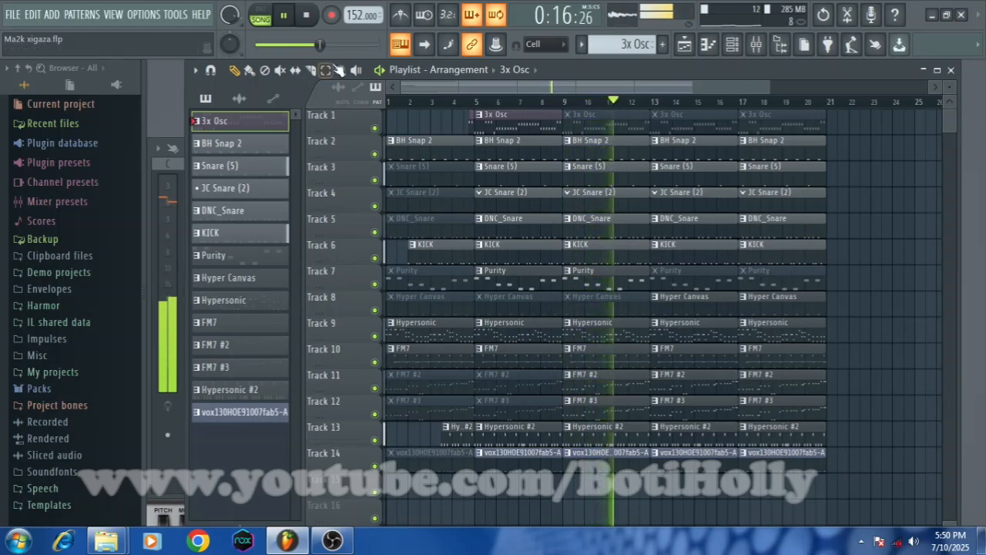
Step: Play the arrangement from the beginning, stop playback, and look over all the playlist tracks
left_click(307, 17)
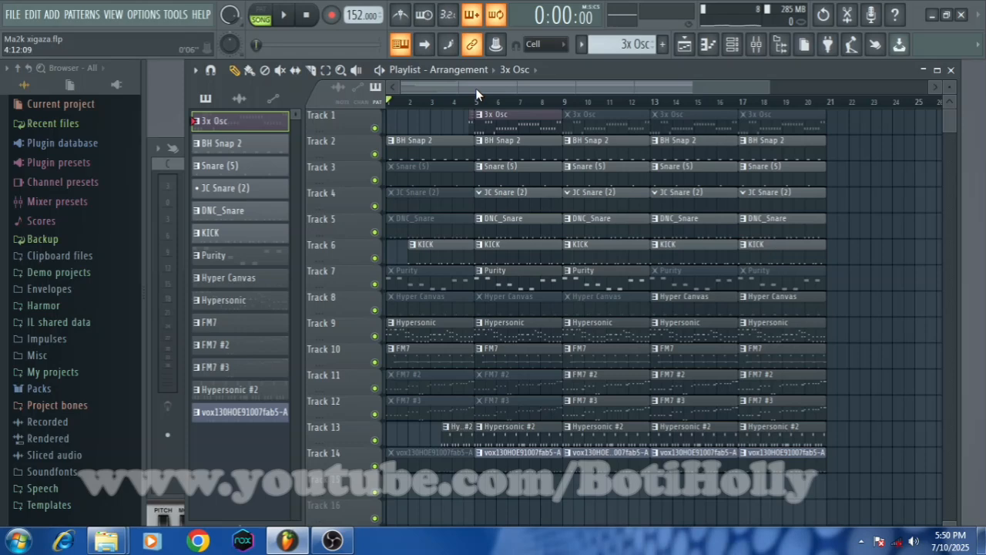
left_click(283, 16)
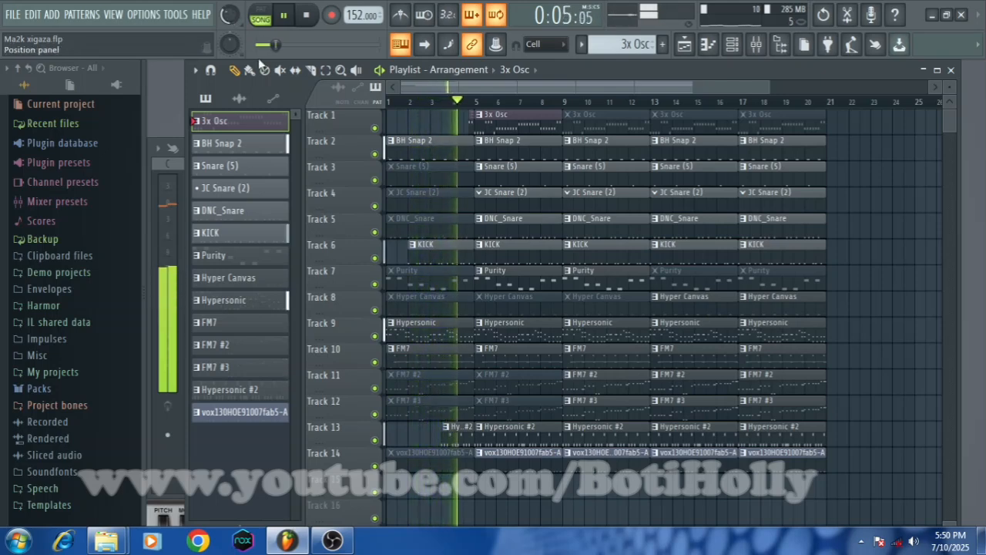
left_click(308, 17)
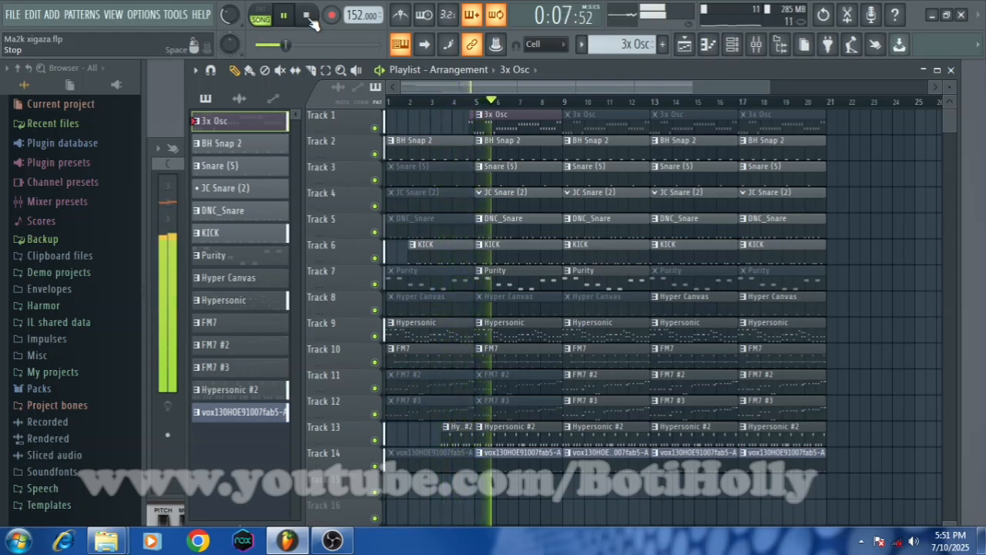
left_click(308, 15)
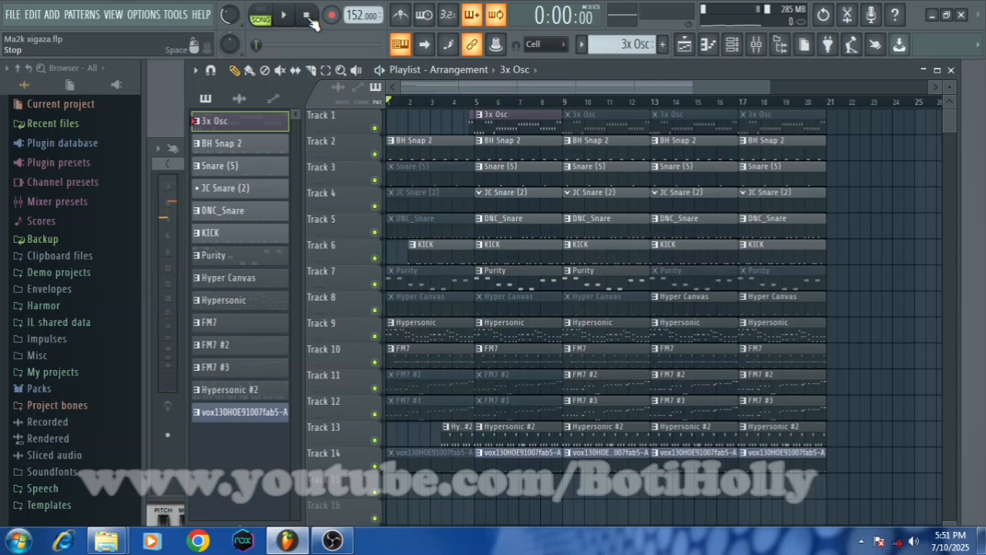
scroll(949, 124, "down", 4)
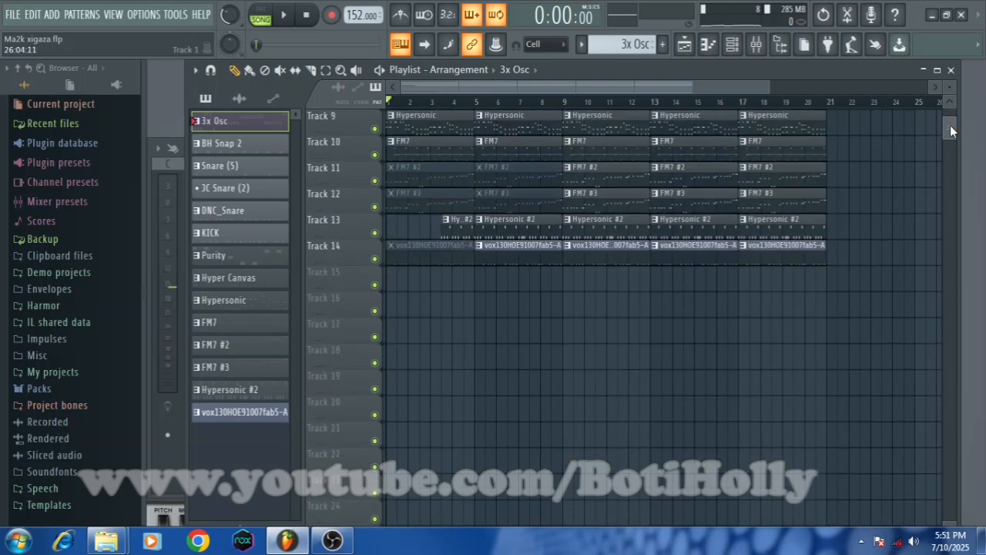
scroll(951, 115, "up", 4)
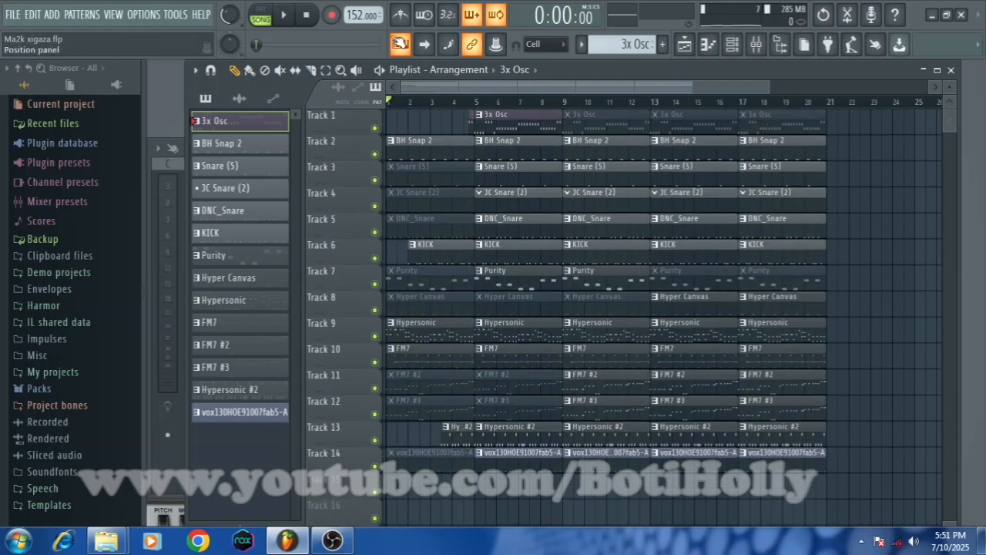
Step: Switch playback to pattern mode and examine the 3x Osc pattern in the piano roll and channel rack, returning to the playlist
left_click(281, 20)
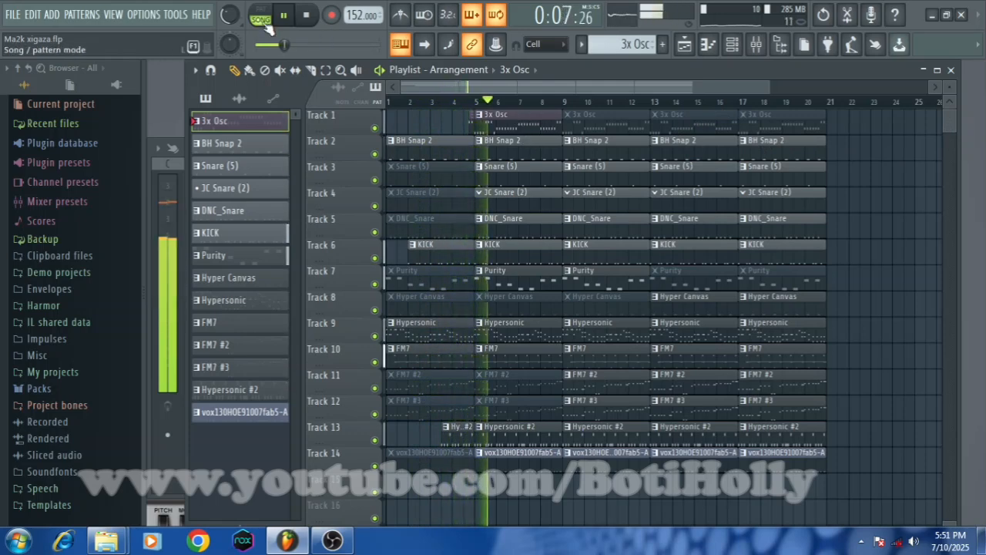
left_click(266, 18)
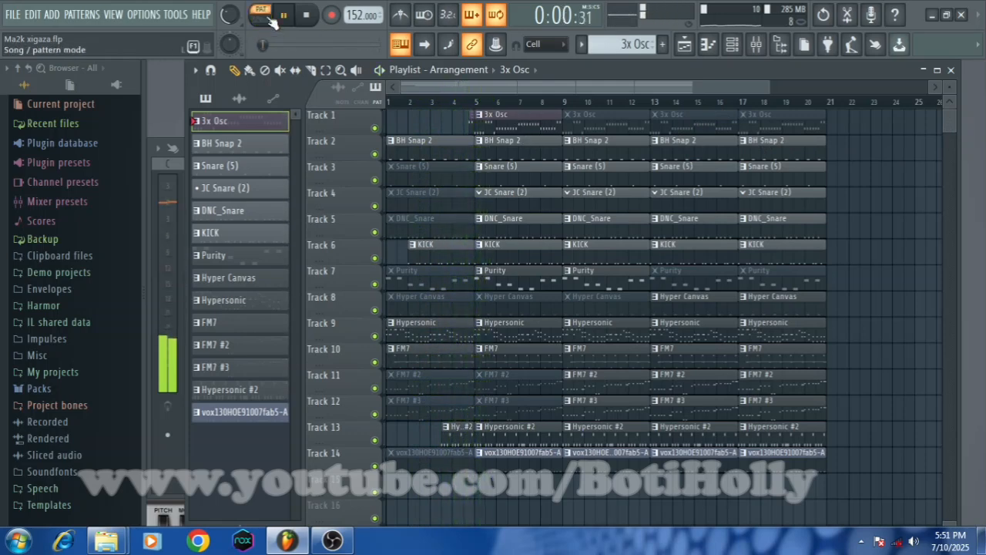
double_click(517, 121)
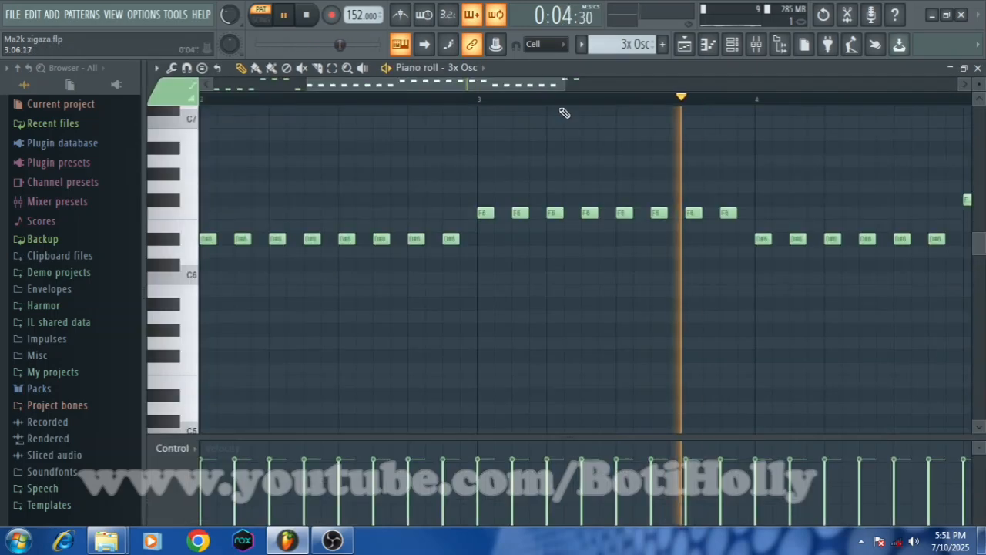
left_click(733, 45)
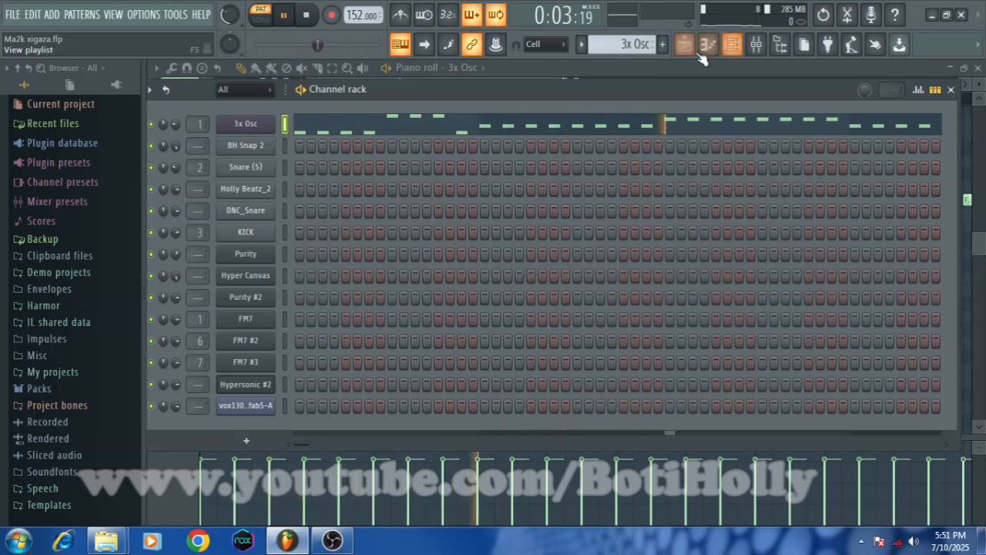
left_click(732, 44)
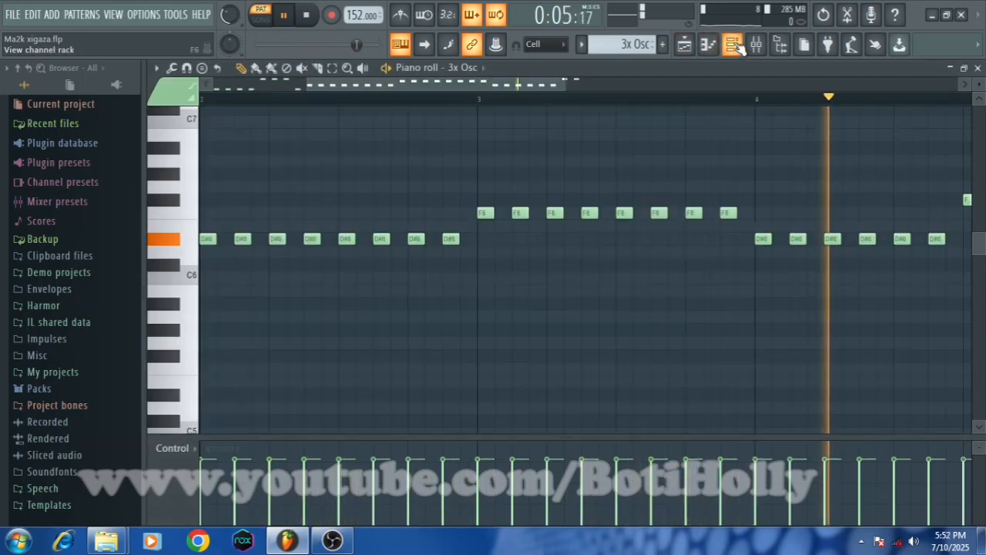
left_click(684, 46)
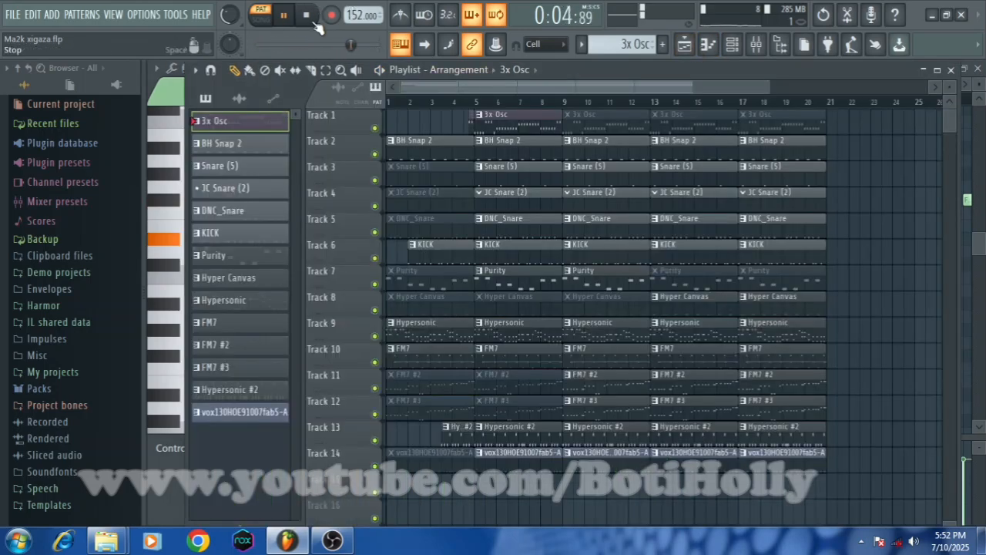
Step: Audition the BH Snap 2 pattern, examine its notes in the channel rack, and return to the playlist
left_click(503, 142)
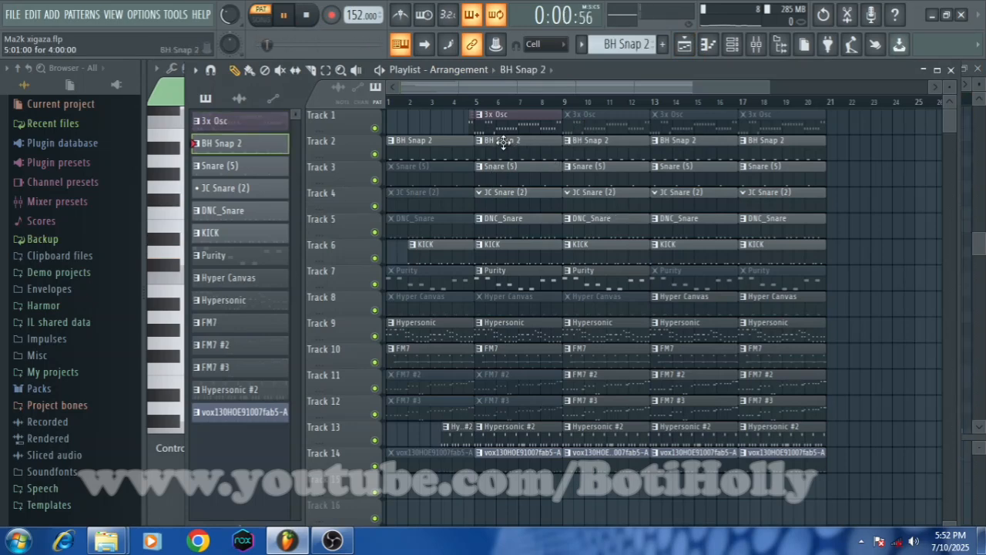
left_click(733, 44)
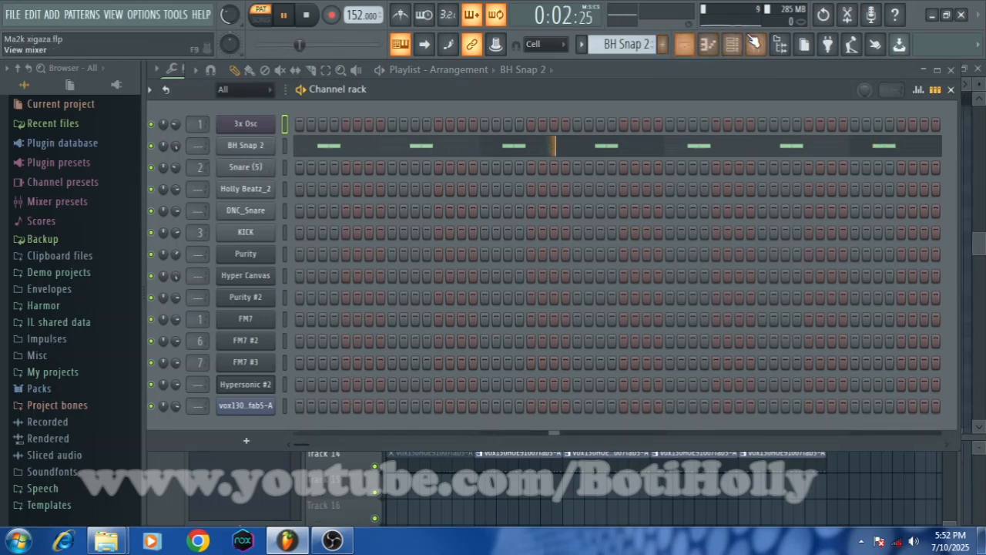
left_click(684, 46)
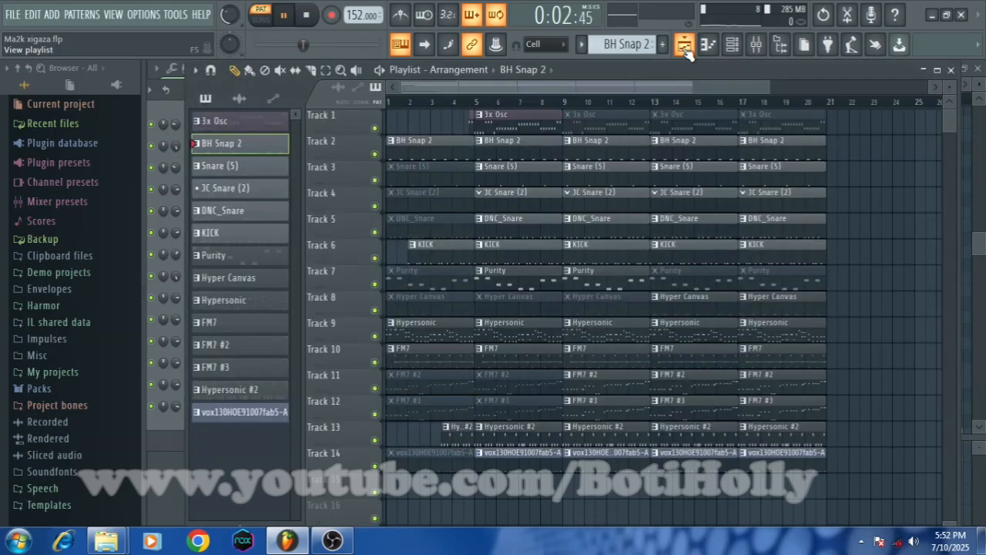
Step: Audition the Snare (5) pattern from Track 3, view its hits in the channel rack, and return to the playlist
left_click(523, 173)
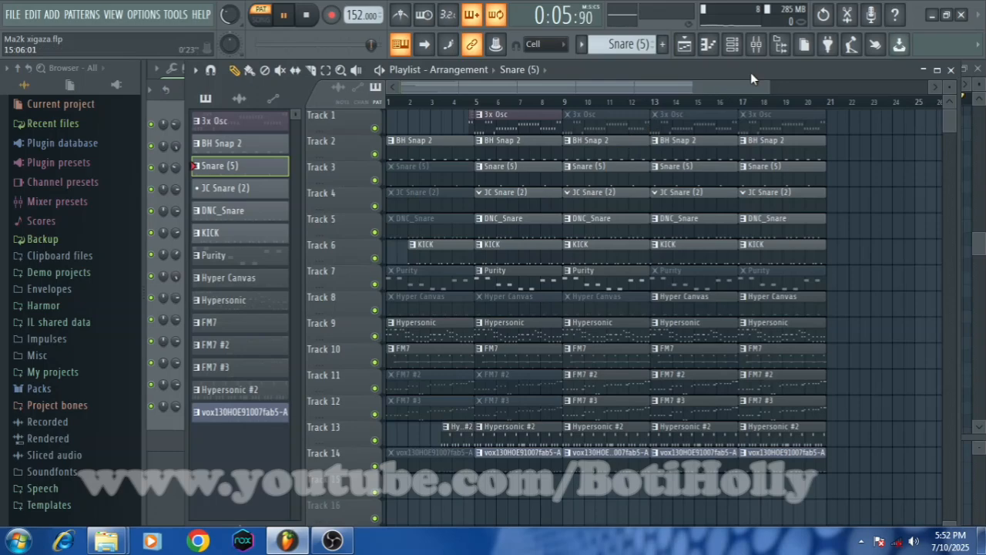
left_click(732, 45)
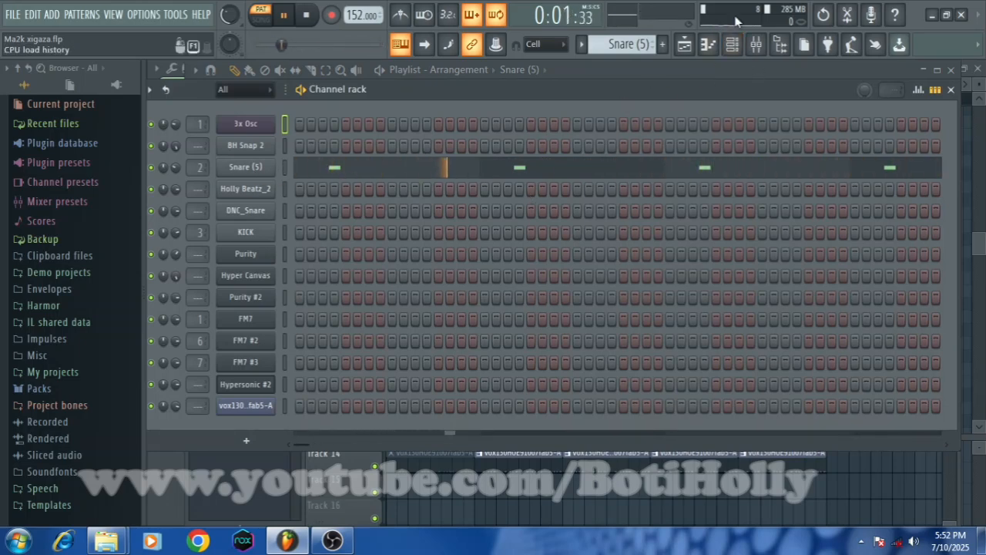
left_click(687, 49)
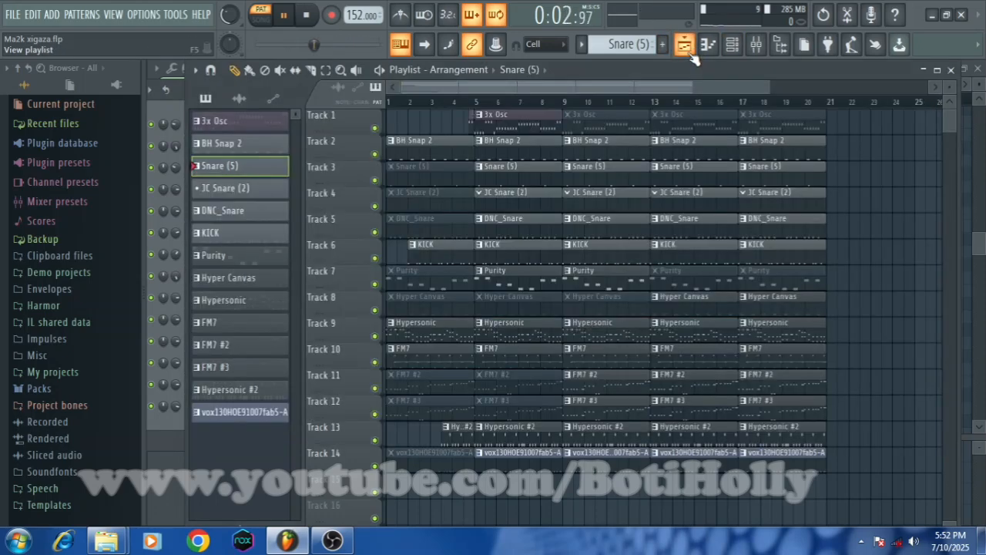
Step: Select the JC Snare (2) pattern on Track 4 and listen to it on its own
left_click(521, 201)
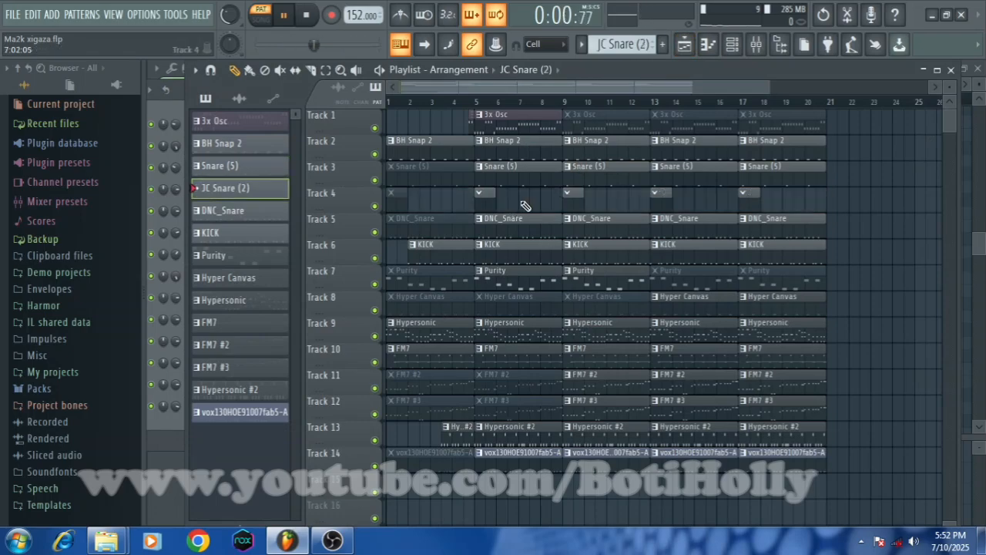
left_click(34, 15)
left_click(42, 33)
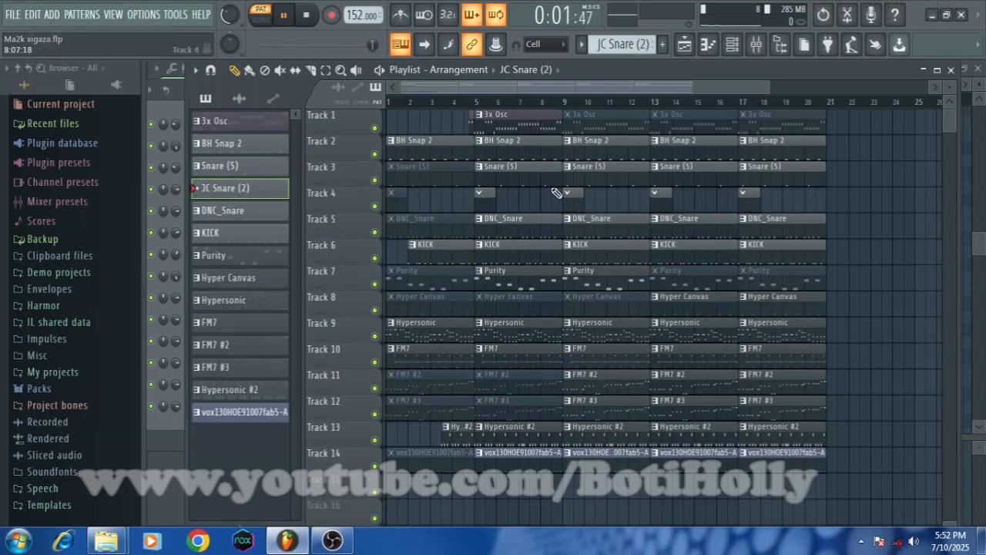
Step: Audition the DNC_Snare pattern from Track 5, inspect its rhythm in the channel rack, and return to the playlist
left_click(513, 229)
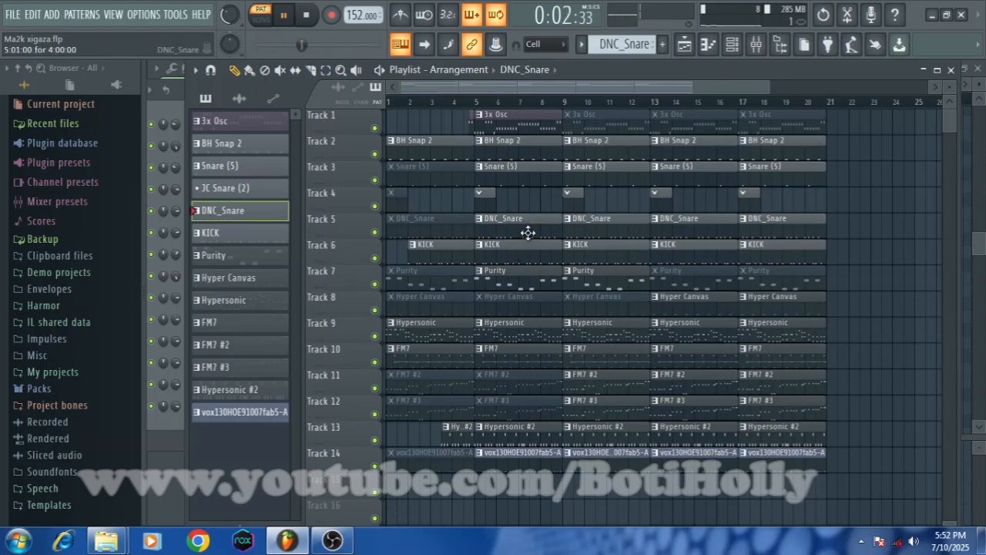
left_click(732, 46)
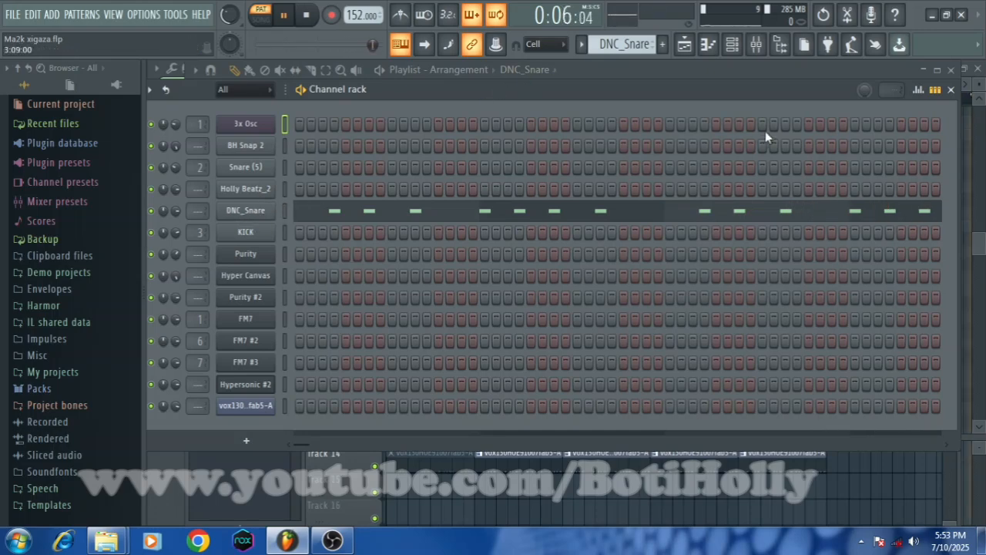
left_click(693, 45)
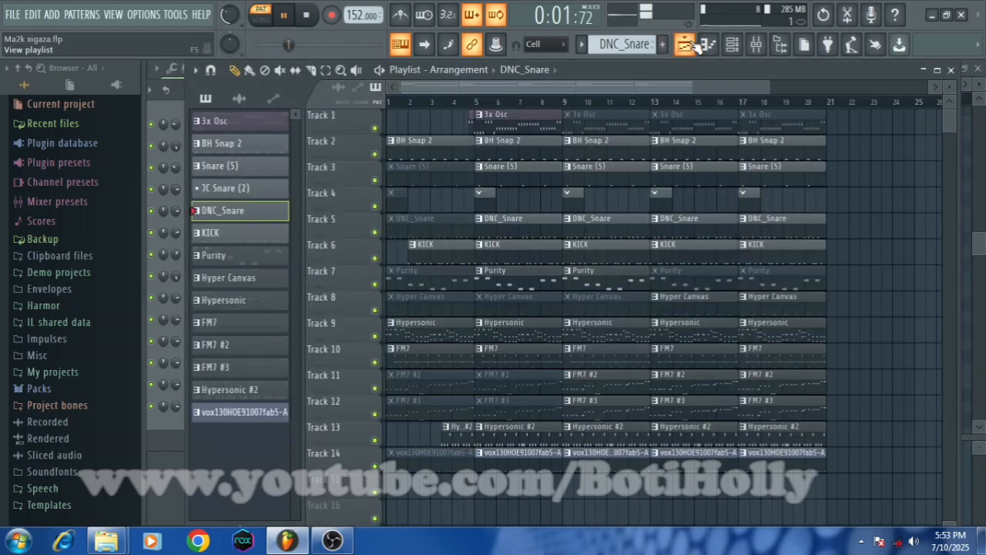
Step: Listen to the KICK pattern from Track 6, study its steps in the channel rack, and return to the playlist
left_click(518, 258)
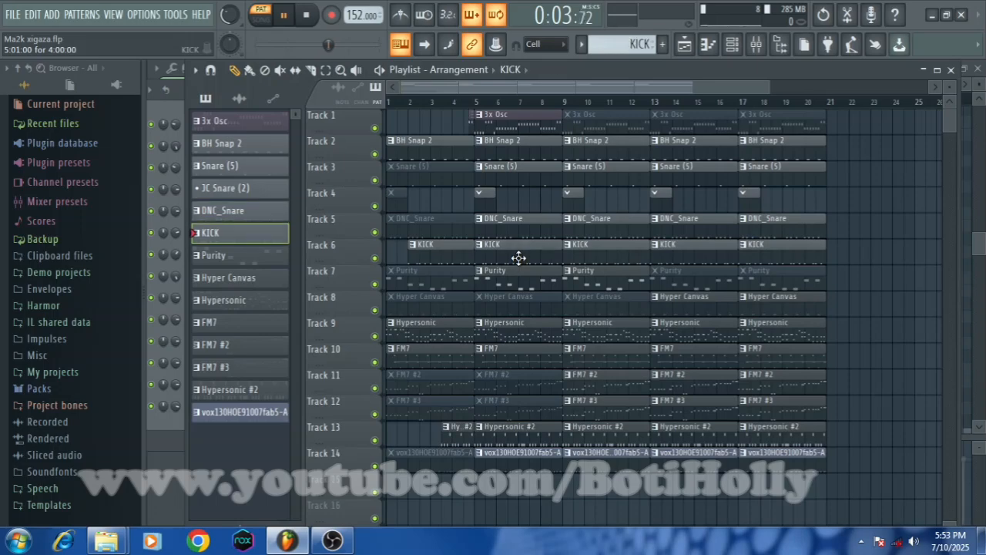
left_click(733, 46)
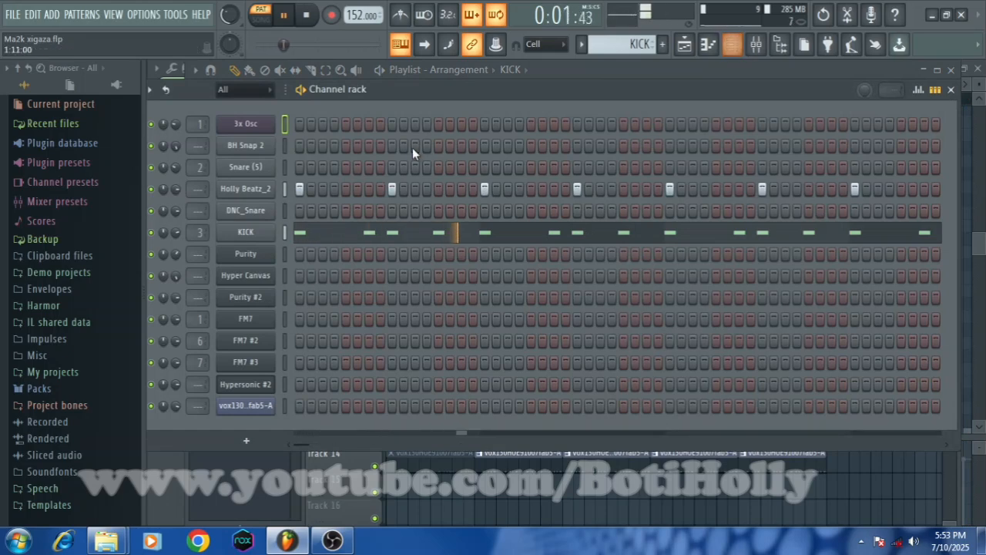
left_click(685, 46)
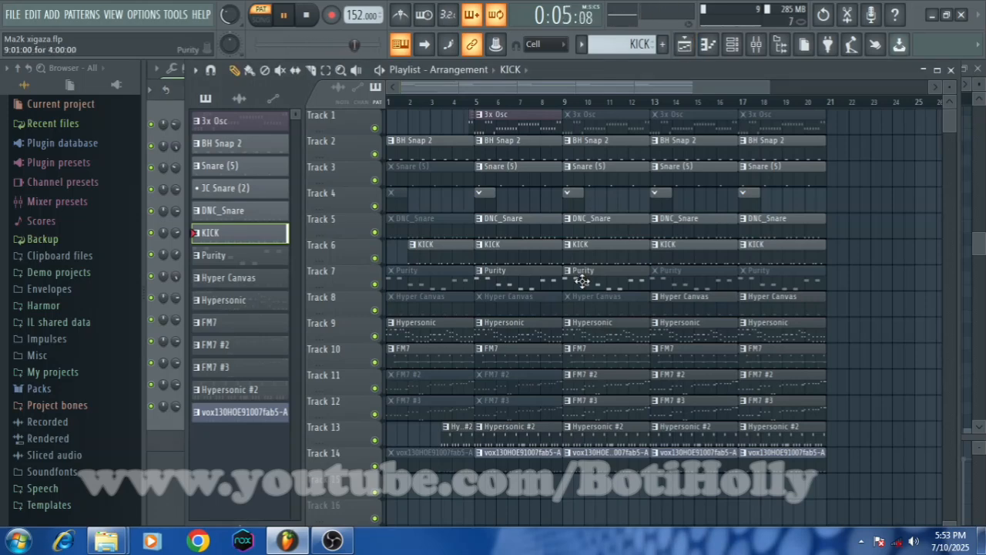
Step: Play the Purity pattern with its notes shown in the channel rack and set the main volume to 100%
left_click(581, 281)
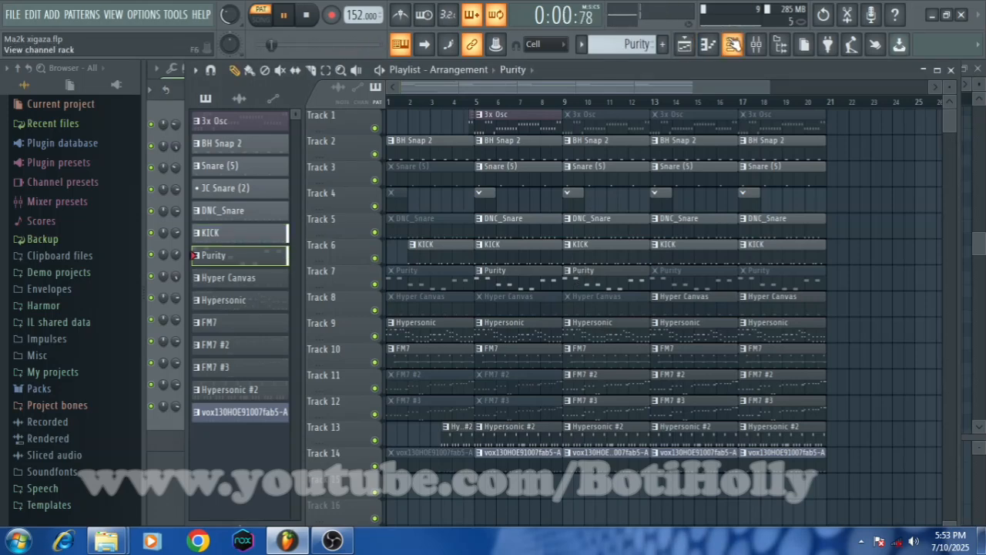
left_click(732, 45)
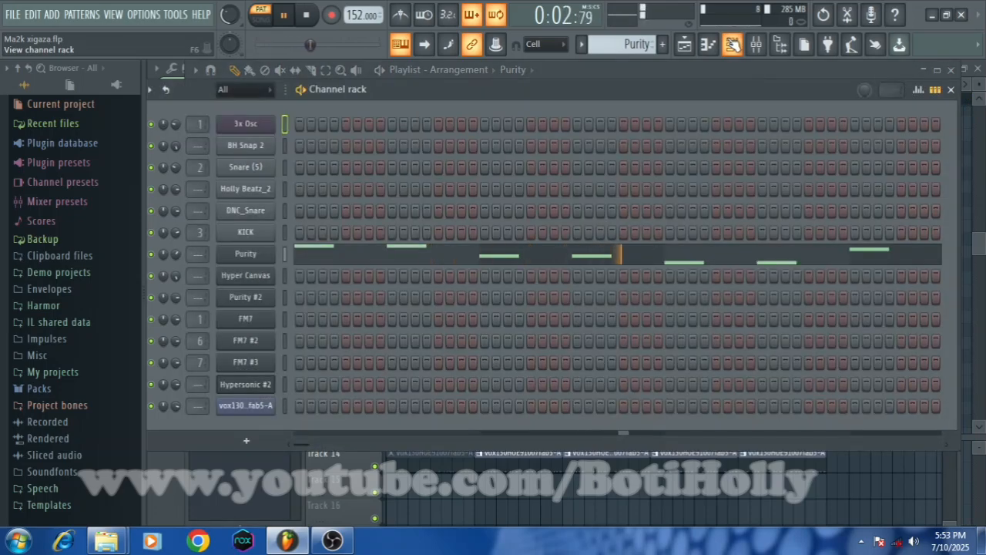
left_click_drag(229, 14, 229, 26)
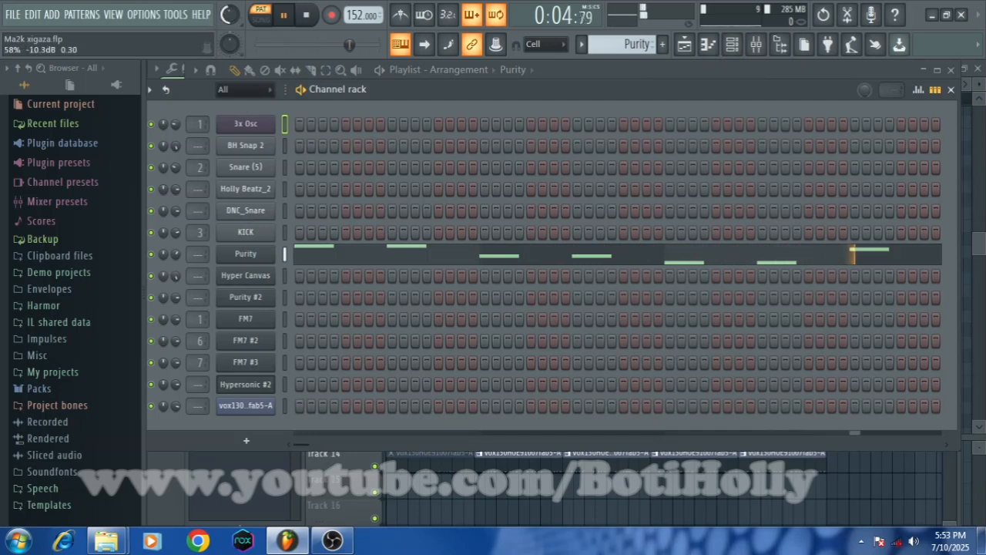
left_click(222, 11)
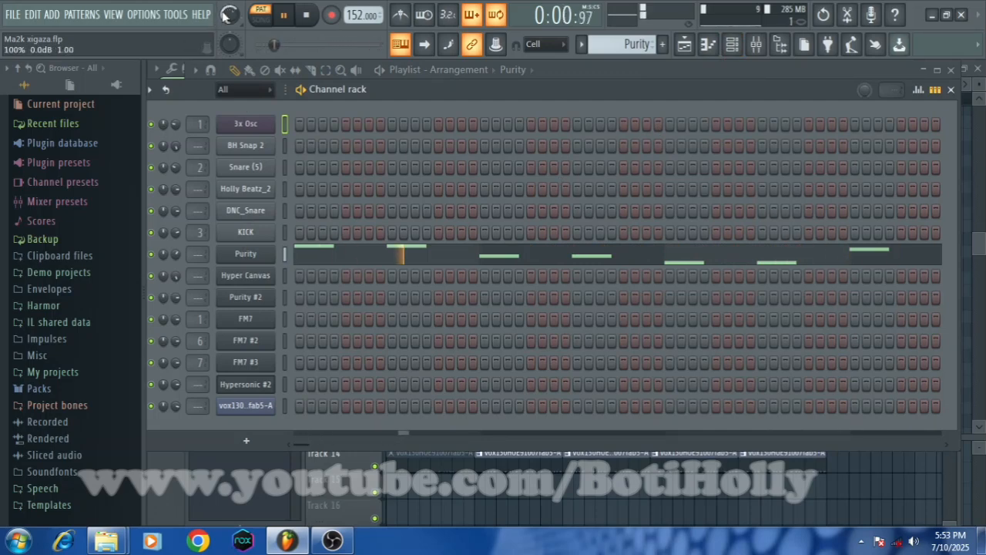
Step: Examine the preset loaded in the Purity instrument, close its plugin window, and return to the playlist
left_click(251, 257)
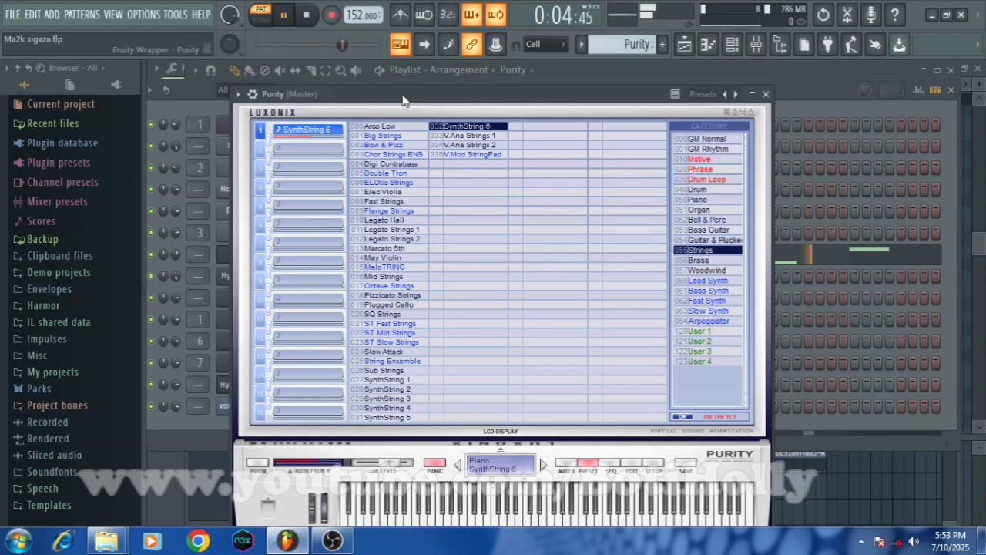
left_click_drag(402, 94, 402, 68)
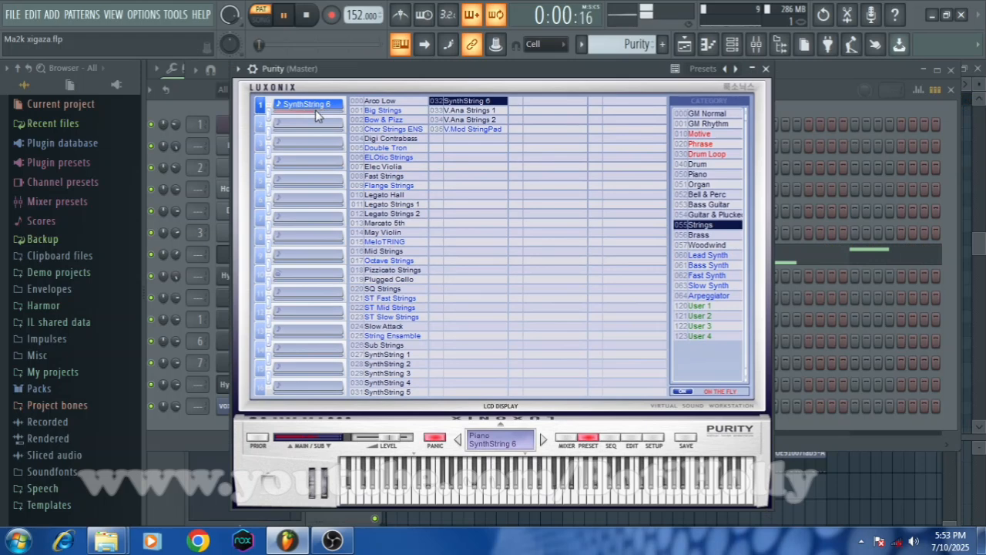
left_click(766, 68)
left_click(685, 46)
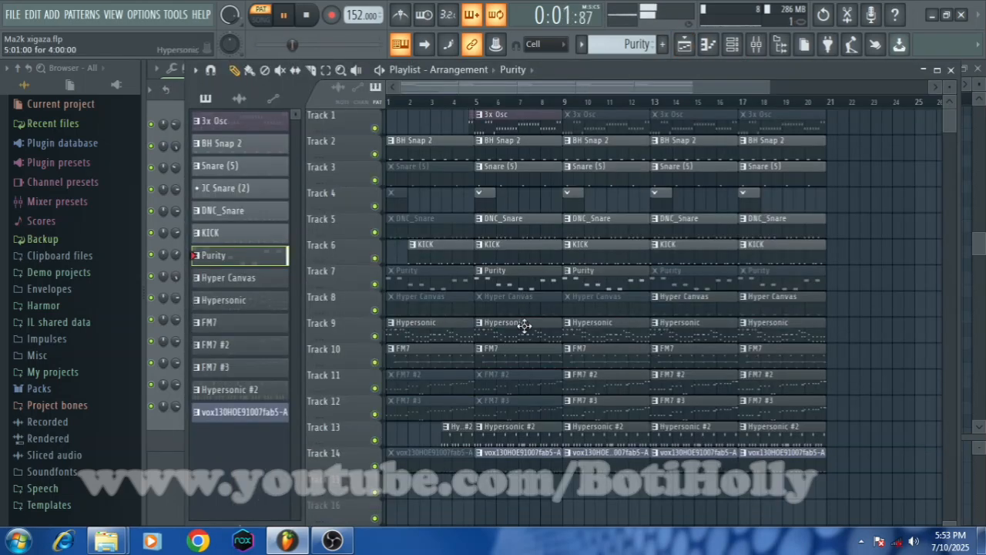
Step: Audition the Hyper Canvas pattern from Track 8 and examine the part 1 sound within the instrument's Synth Lead presets
left_click(681, 303)
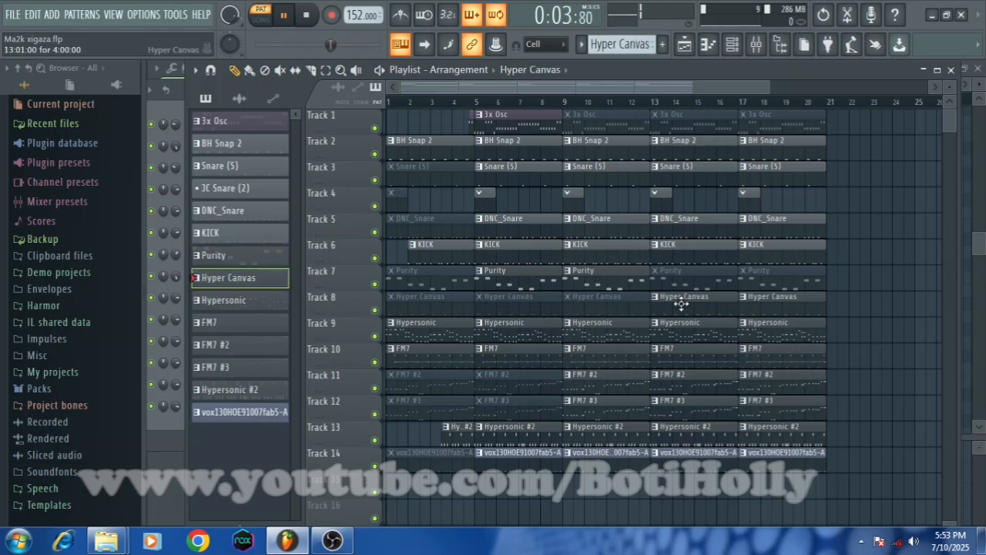
left_click(731, 44)
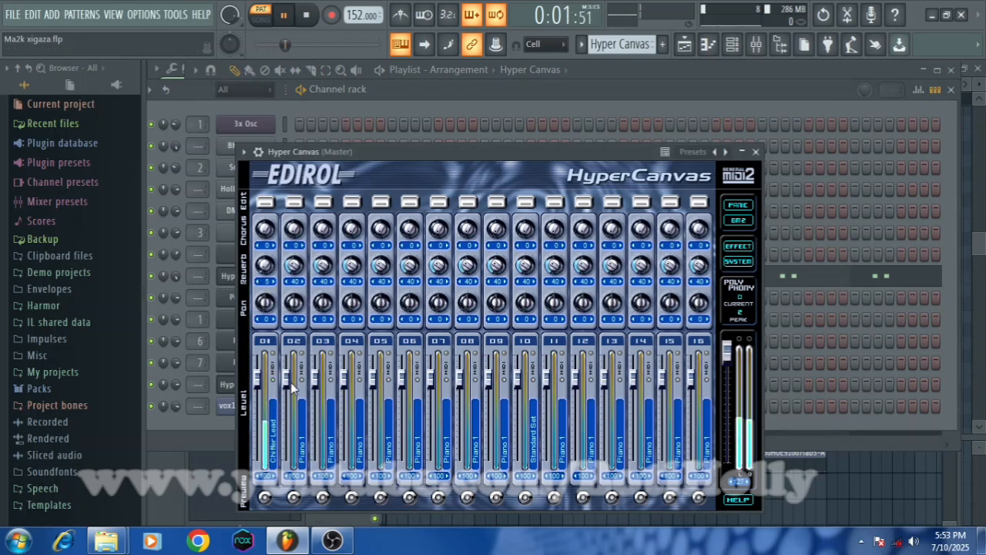
left_click(273, 438)
mouse_move(323, 298)
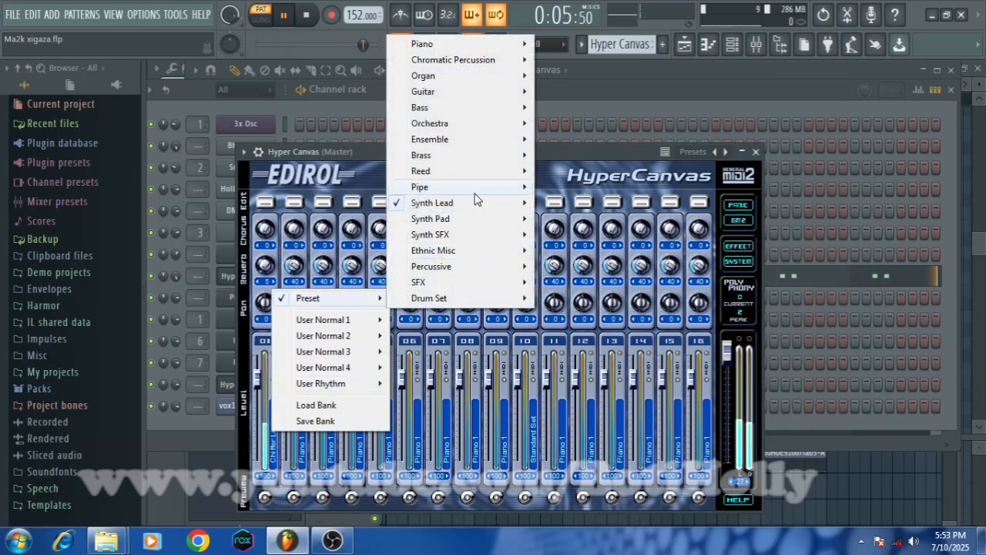
mouse_move(475, 202)
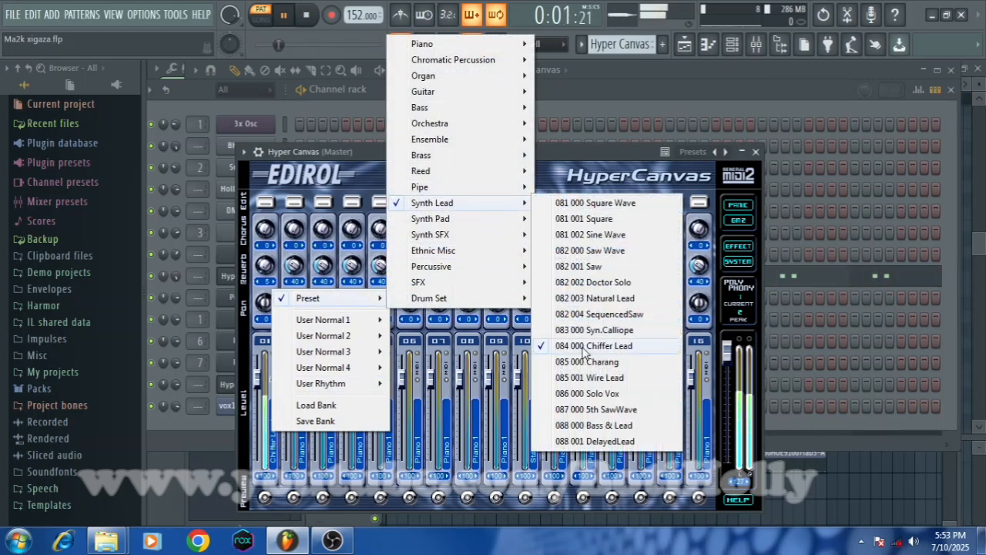
left_click(631, 152)
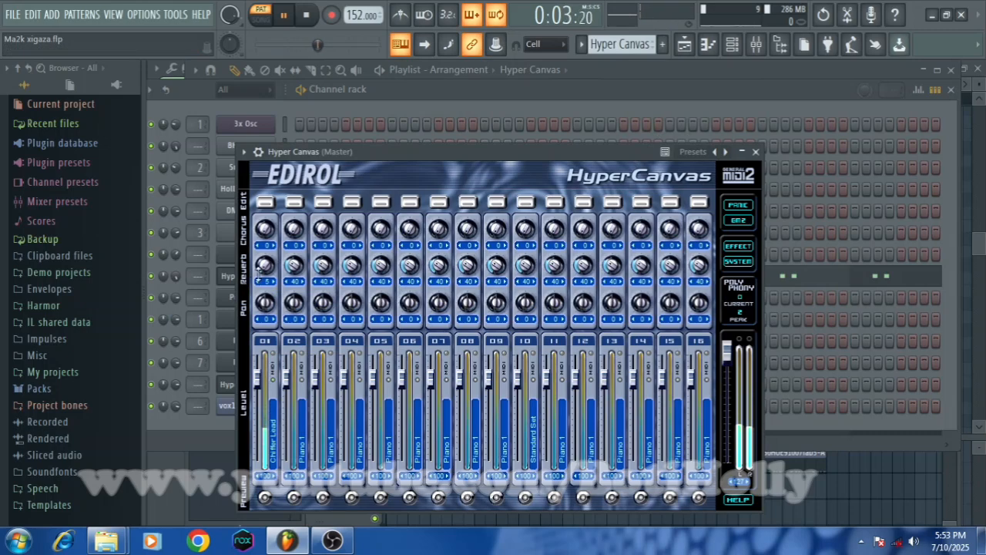
Step: Check the part 1 reverb send in Hyper Canvas, close the instrument window, and return to the playlist
left_click_drag(259, 272, 239, 271)
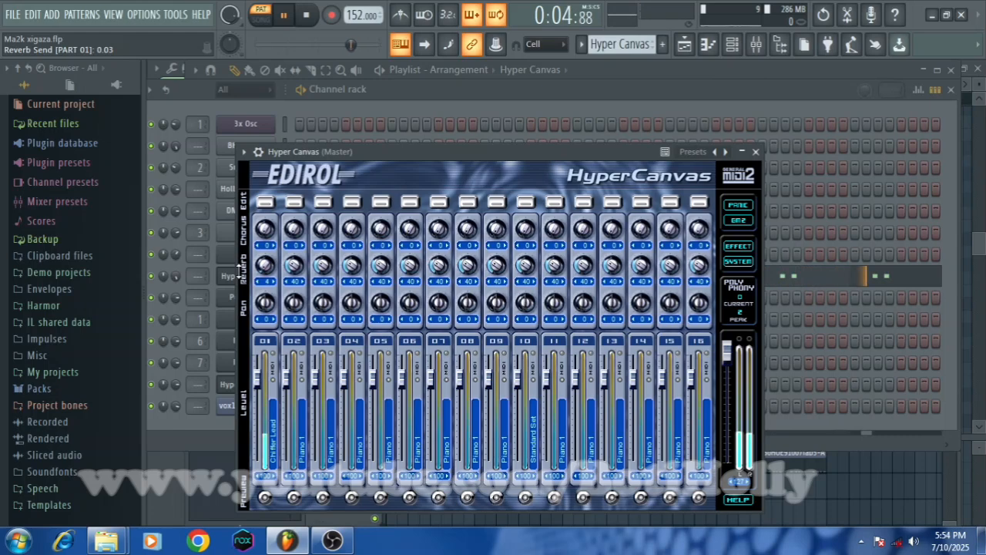
left_click(755, 152)
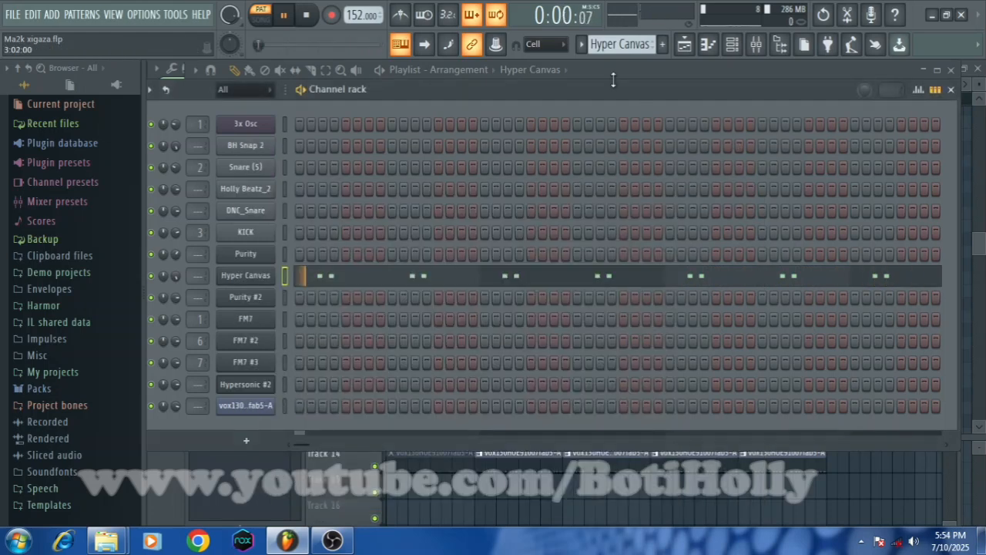
left_click(685, 44)
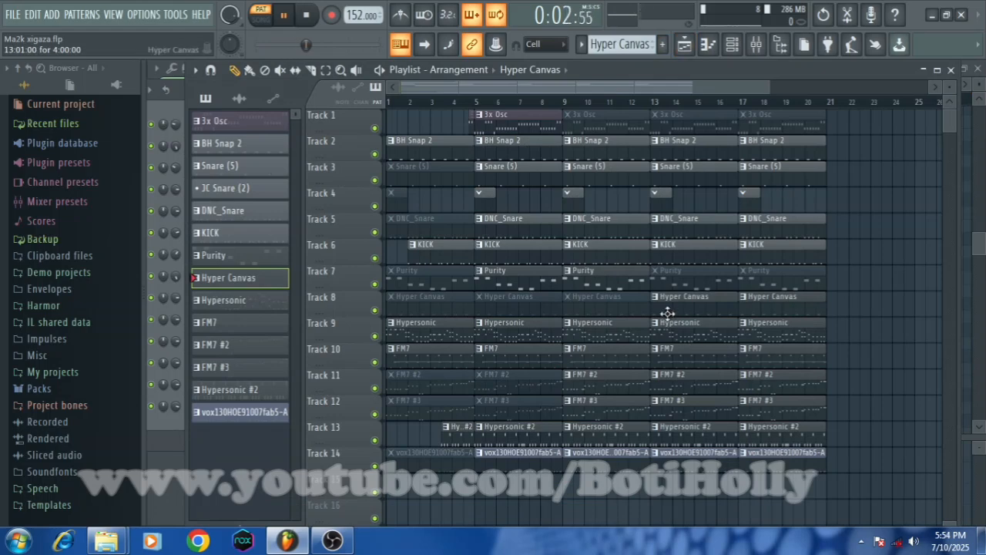
Step: Play the Hypersonic pattern from Track 9, examine the preset loaded in its Purity #2 instrument, and return to the playlist
left_click(512, 325)
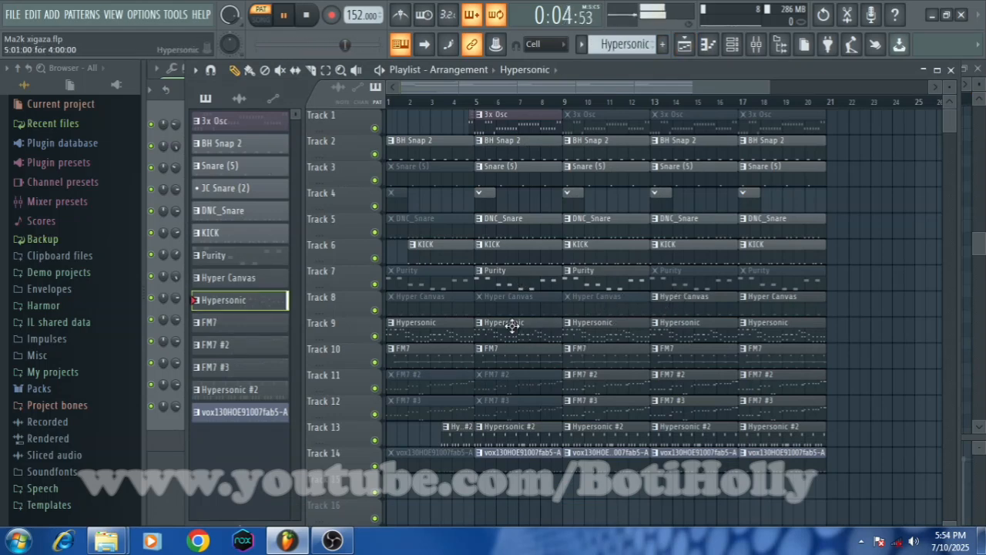
left_click(734, 44)
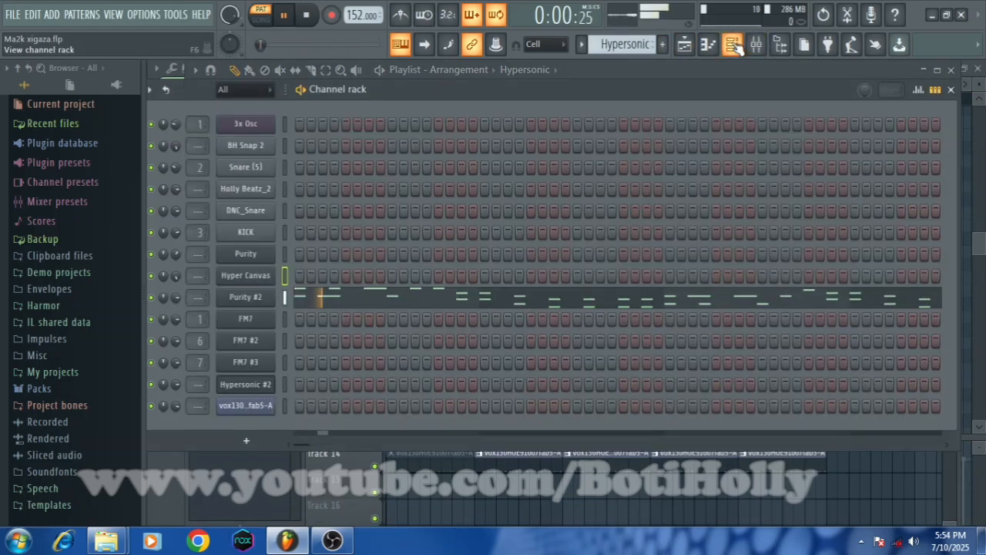
left_click(251, 301)
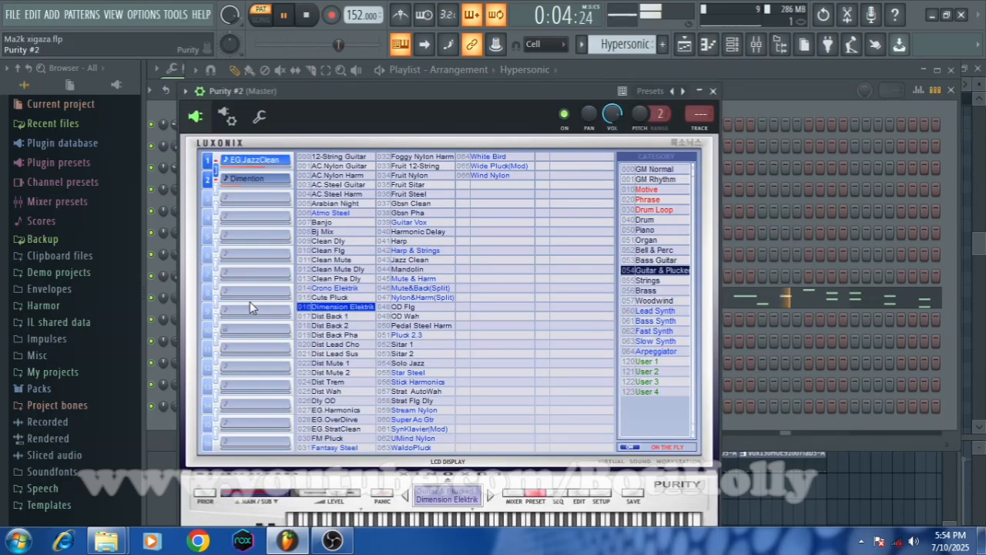
left_click(714, 92)
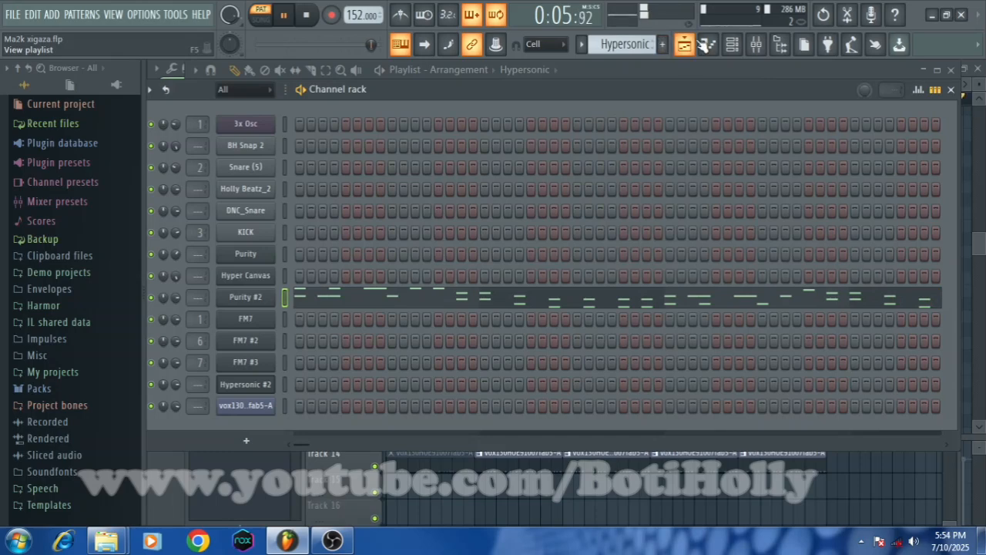
left_click(685, 45)
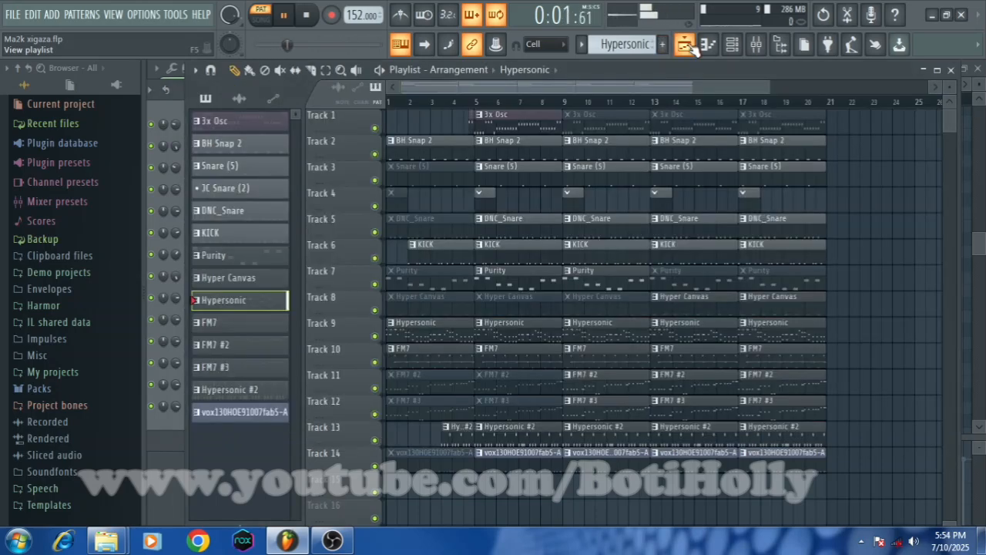
Step: Audition the FM7 pattern from Track 10, examine its preset in the FM7 library, and return to the playlist
left_click(541, 352)
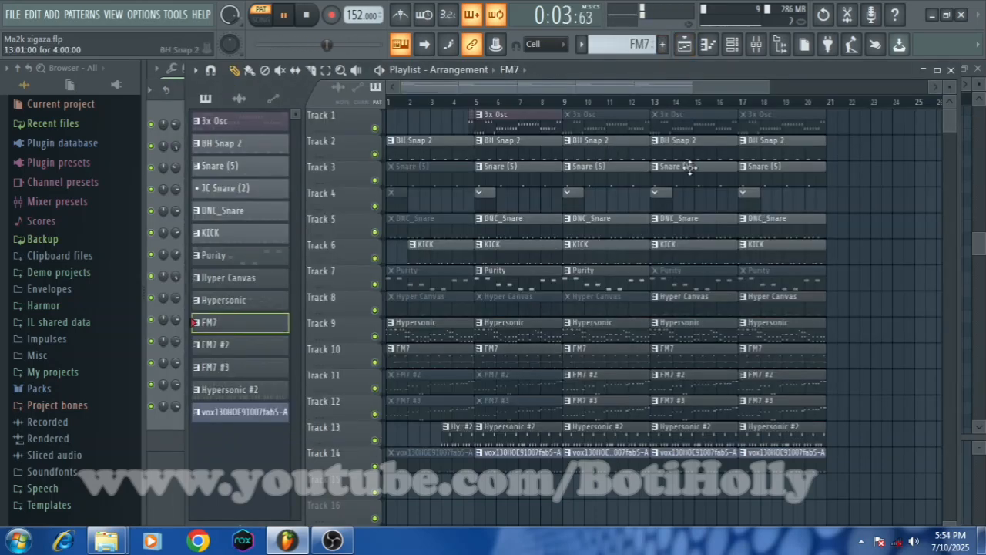
left_click(735, 50)
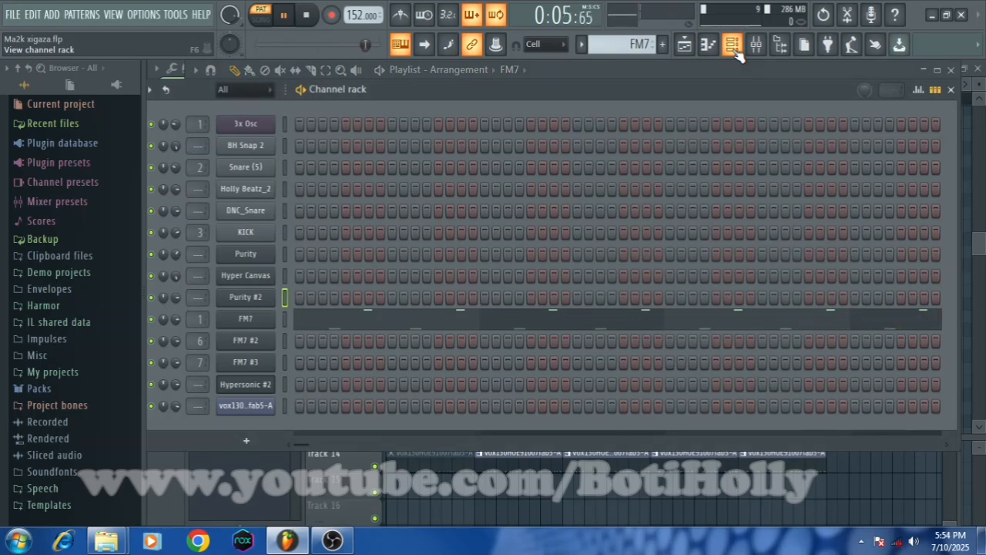
left_click(260, 324)
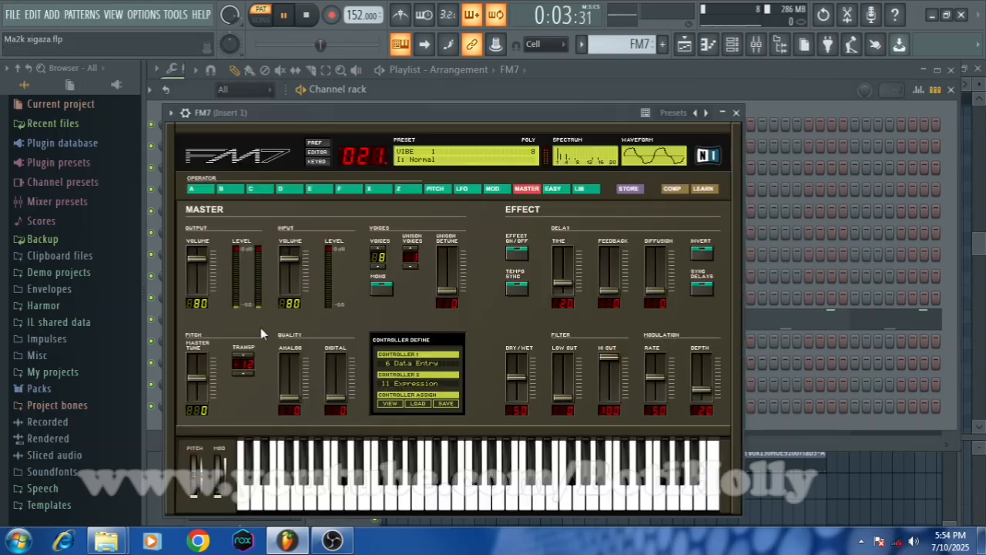
left_click(554, 190)
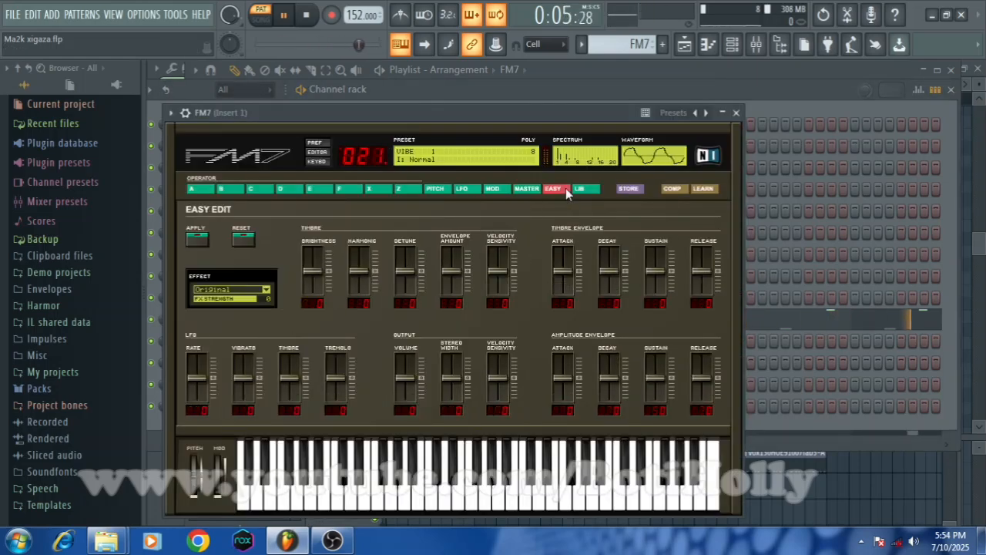
left_click(583, 188)
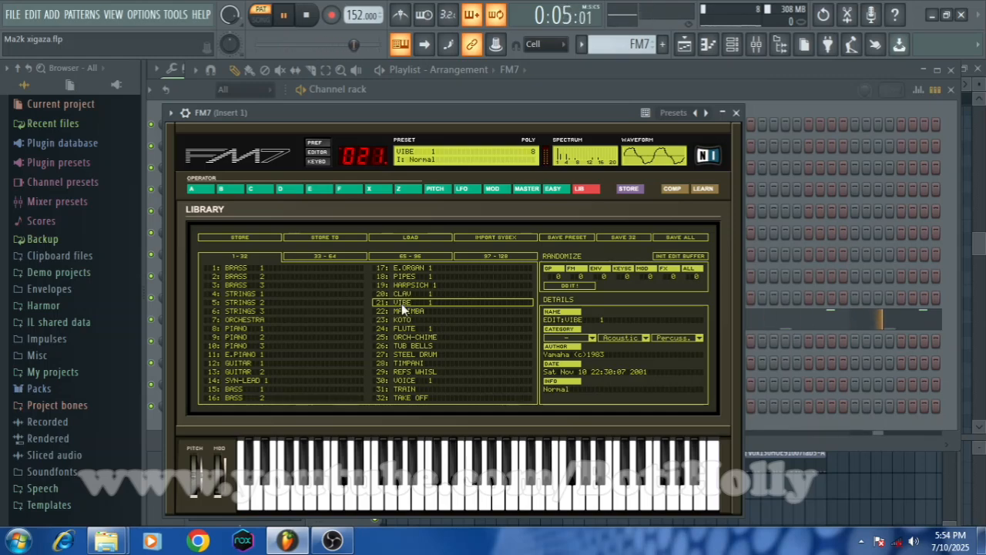
left_click(735, 113)
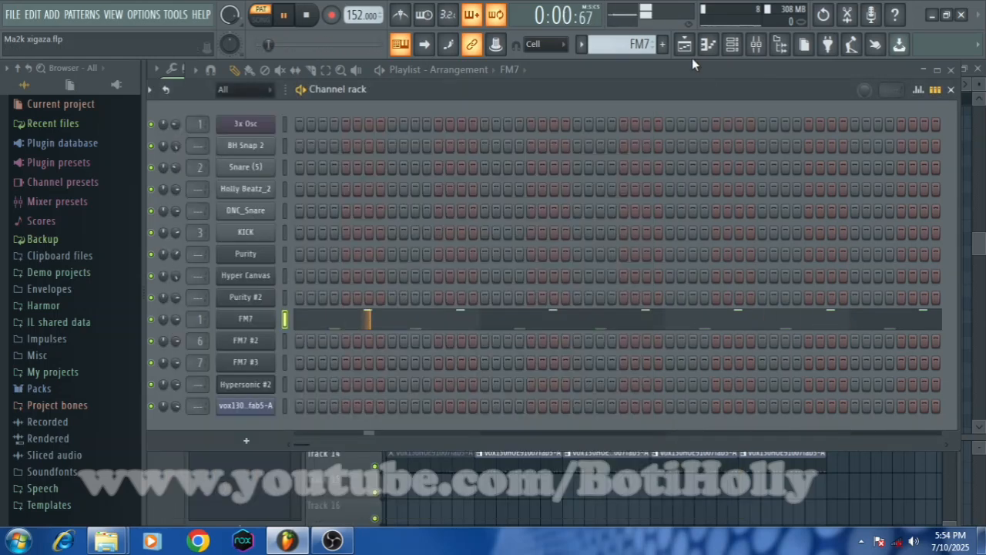
left_click(684, 43)
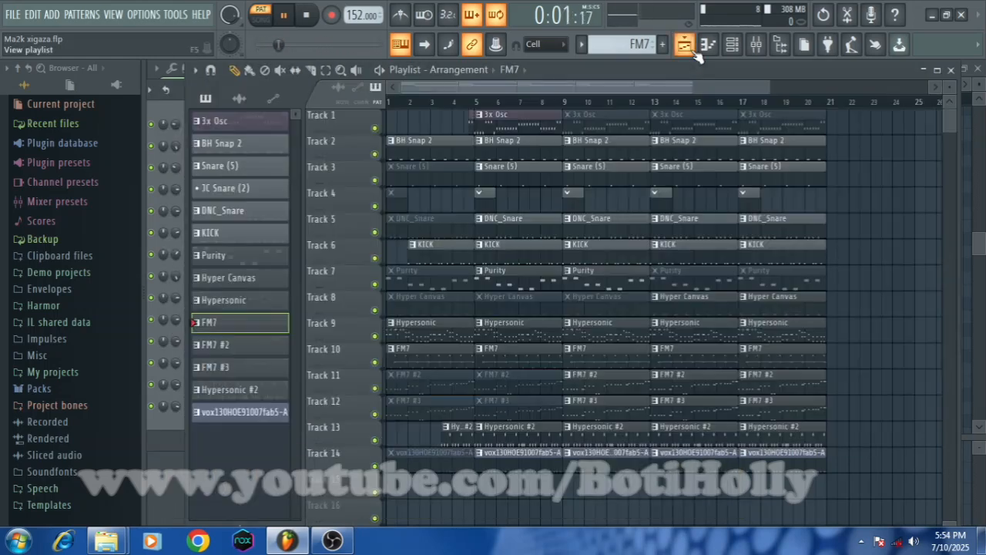
Step: Listen to the FM7 #2 pattern from Track 11, inspect the preset loaded in its instrument, and return to the playlist
left_click(602, 381)
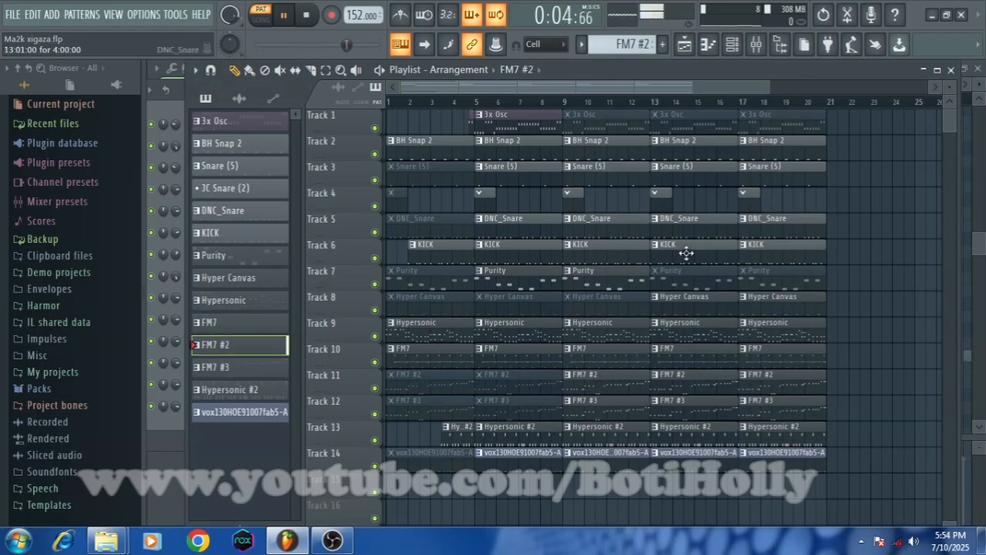
left_click(757, 47)
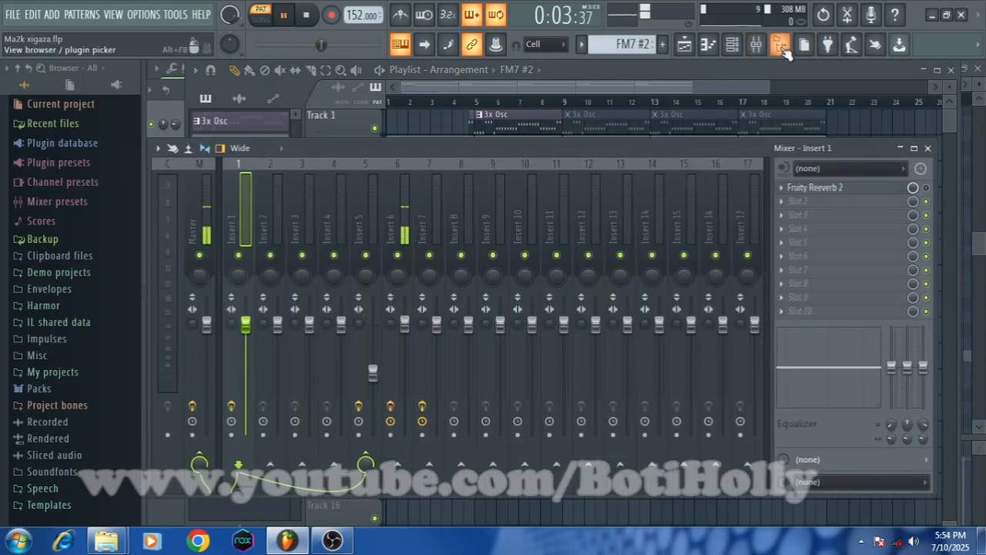
left_click(732, 45)
left_click(258, 344)
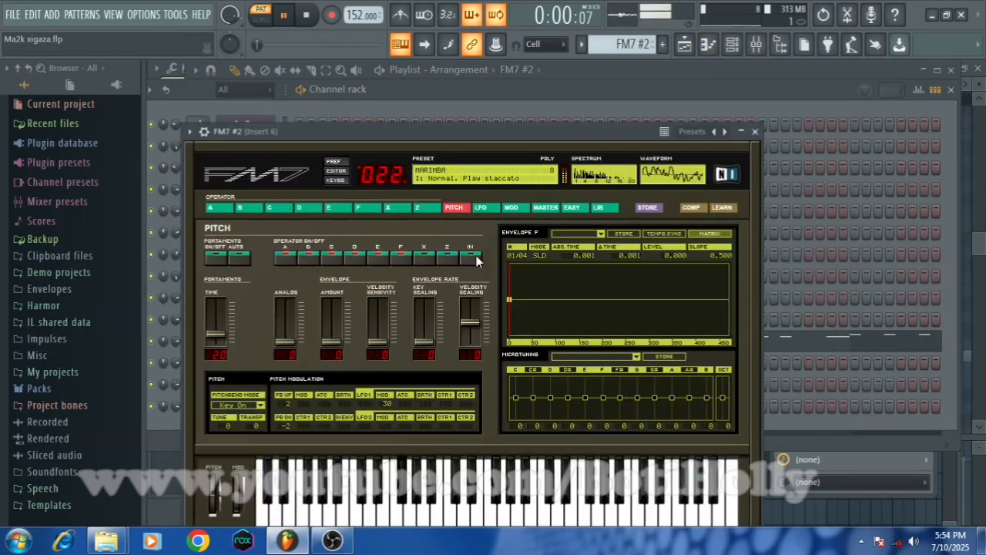
left_click(756, 133)
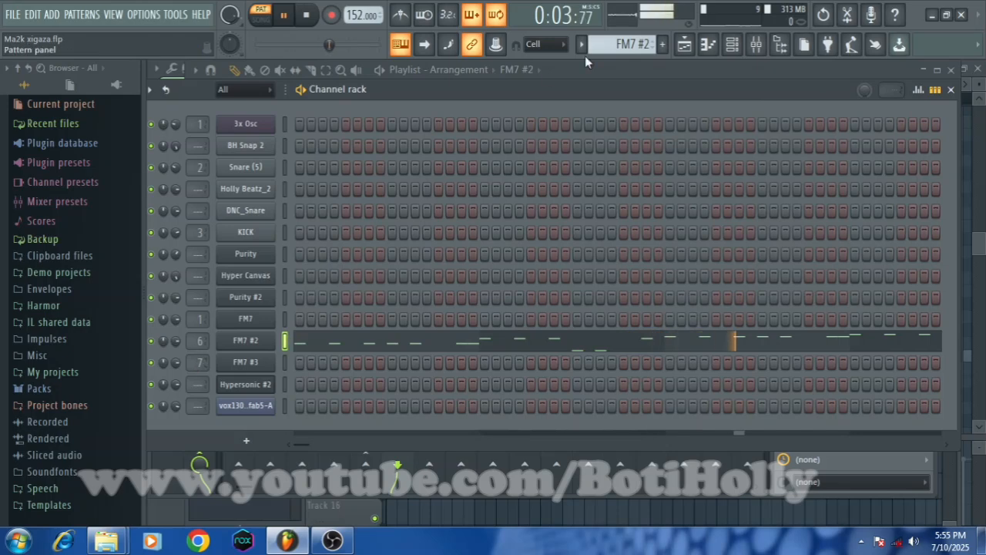
left_click(684, 44)
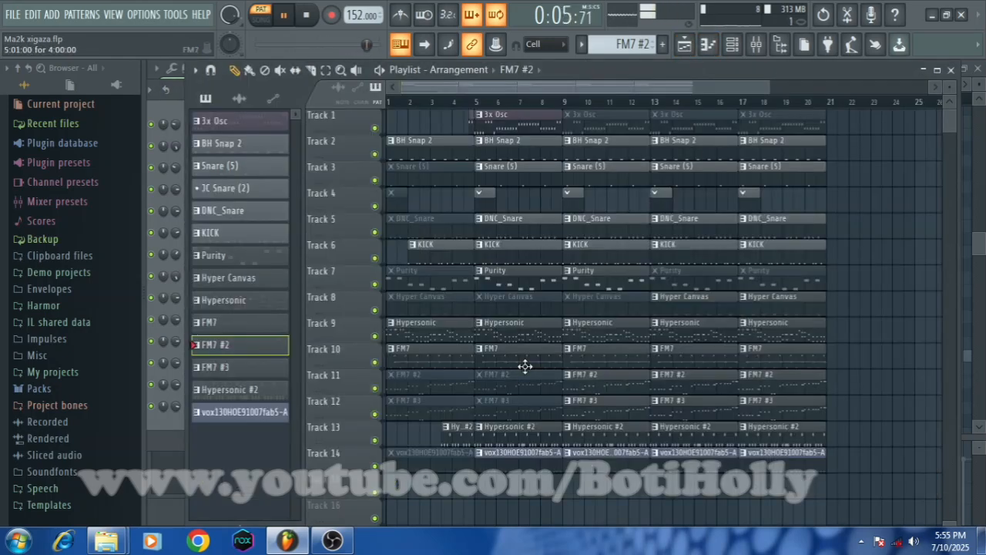
Step: Audition the FM7 #3 pattern, and play the Hypersonic #2 pattern from Track 13 with its notes shown in the channel rack
key("KP_Add")
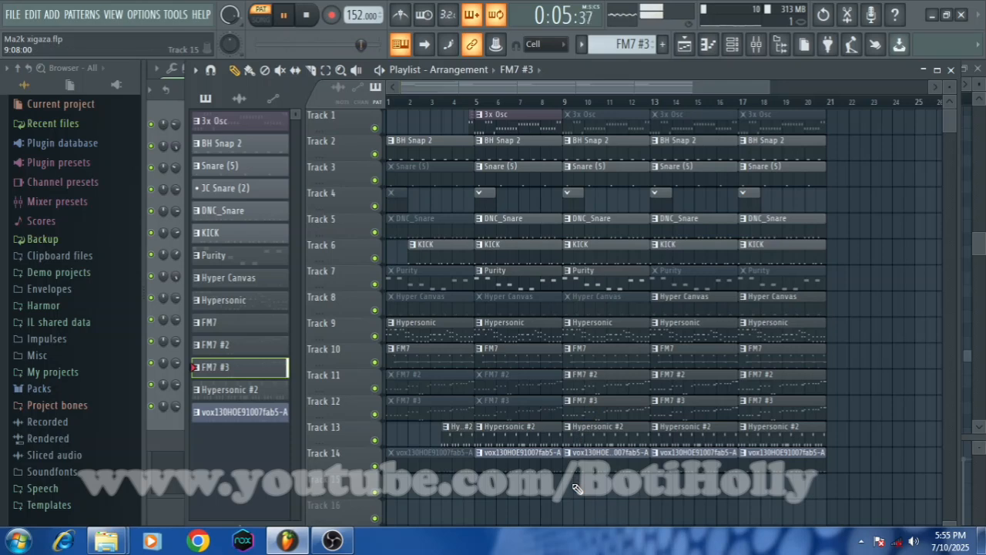
left_click(598, 437)
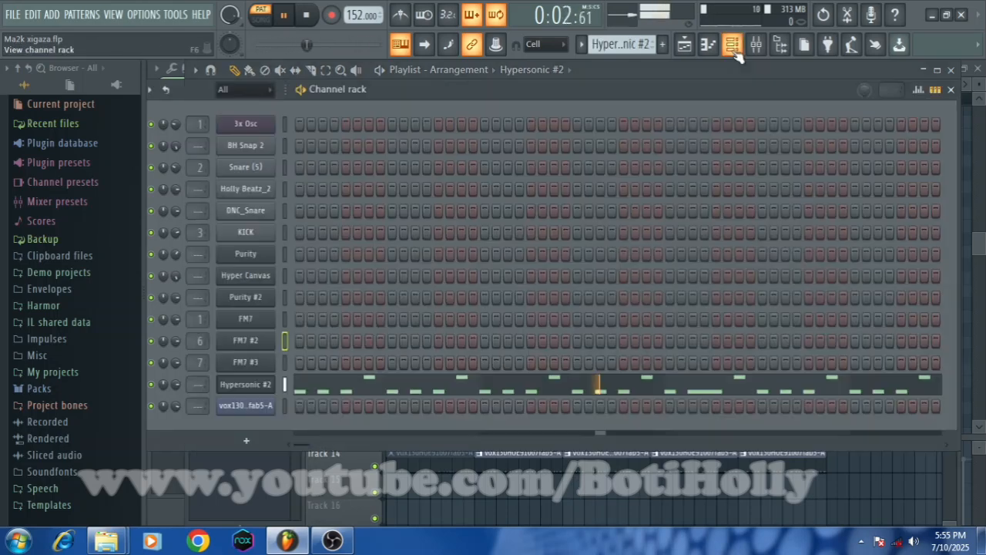
left_click(732, 45)
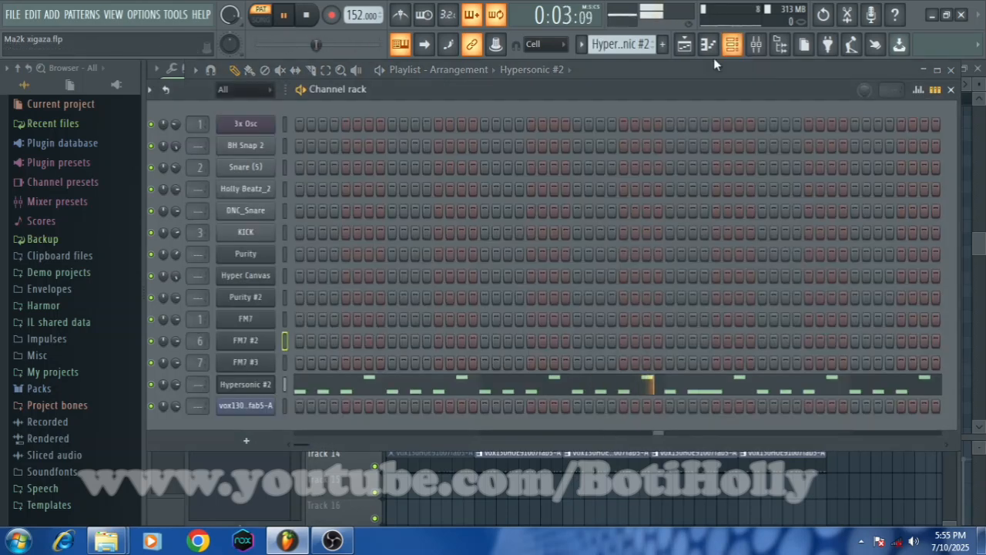
Step: Locate the patch loaded in slot 1 of Hypersonic #2 within its patch list, close the instrument, and return to the playlist
left_click(251, 384)
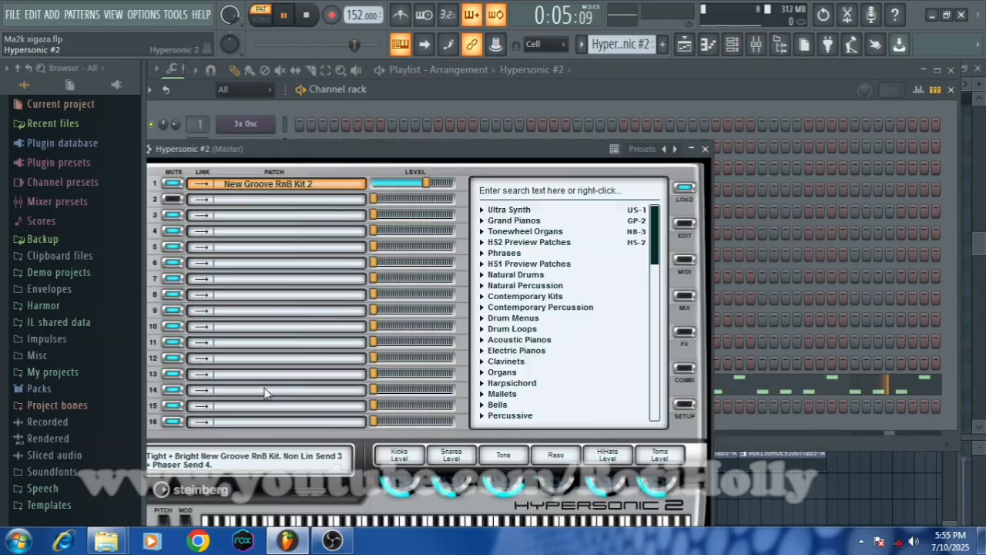
right_click(283, 190)
left_click(332, 198)
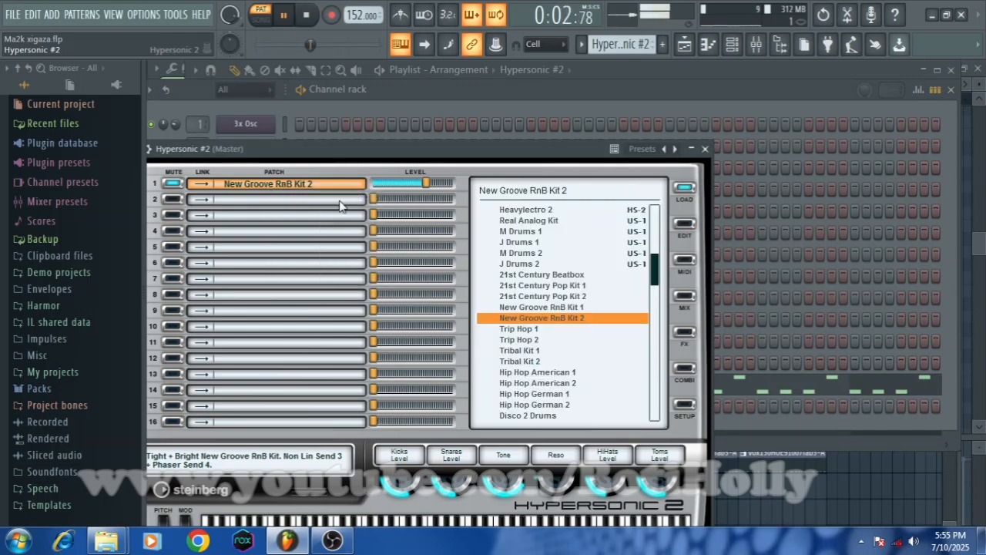
mouse_move(653, 268)
left_mouse_down()
mouse_move(666, 224)
mouse_move(656, 281)
left_mouse_up()
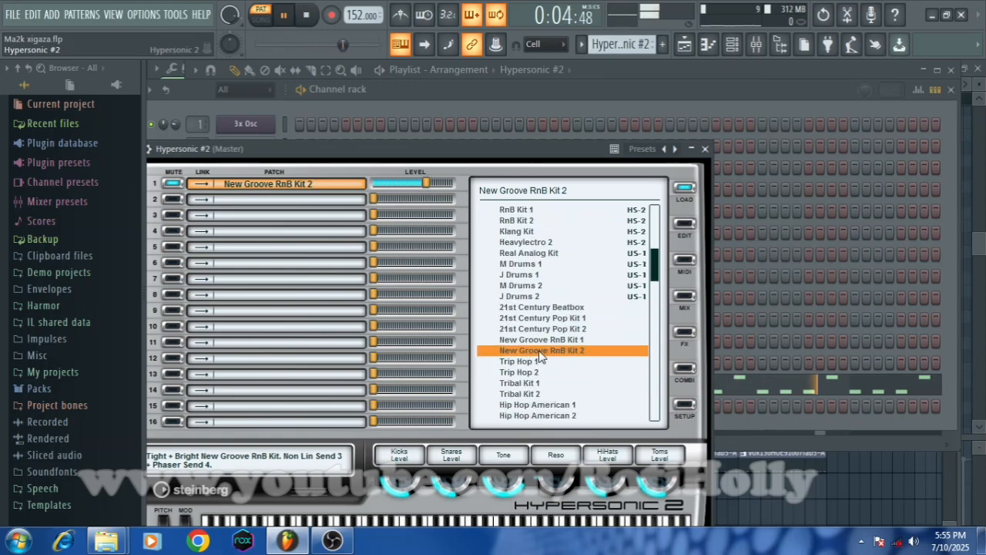
left_click(704, 149)
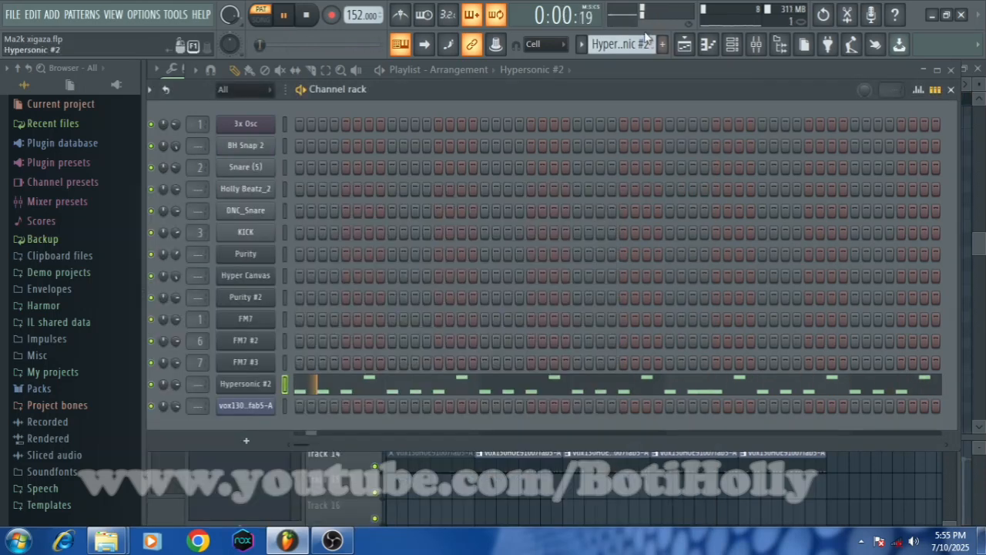
left_click(684, 44)
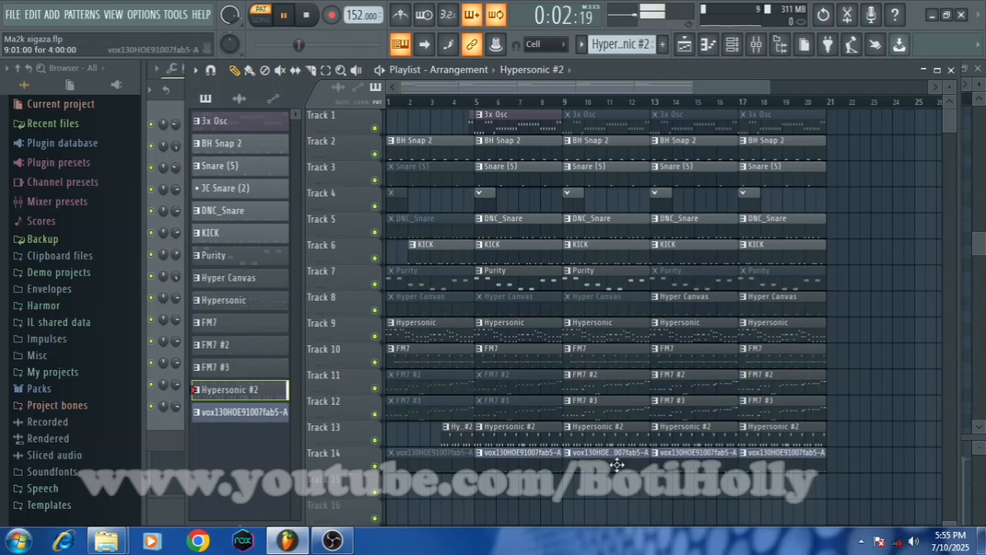
Step: Audition the vox pattern from Track 14 and show its notes in the channel rack
left_click(578, 461)
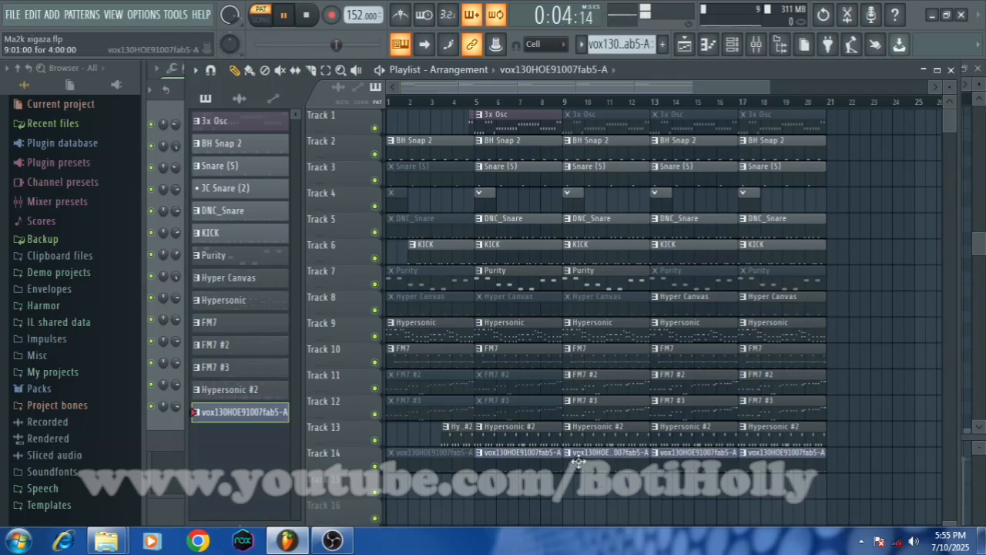
left_click(732, 47)
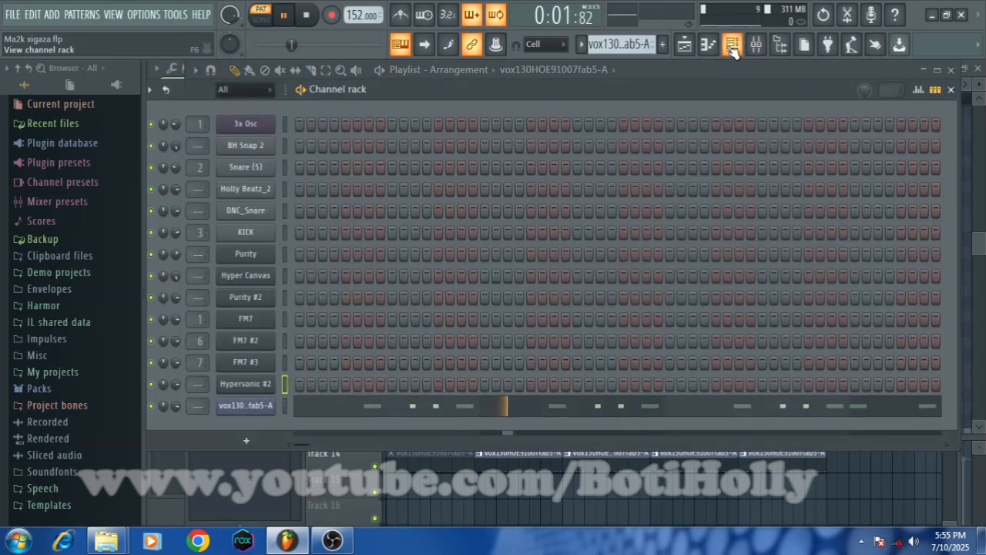
Step: Stop playback and open the vox channel's notes in the piano roll, bringing the sliced note row into view
left_click(307, 17)
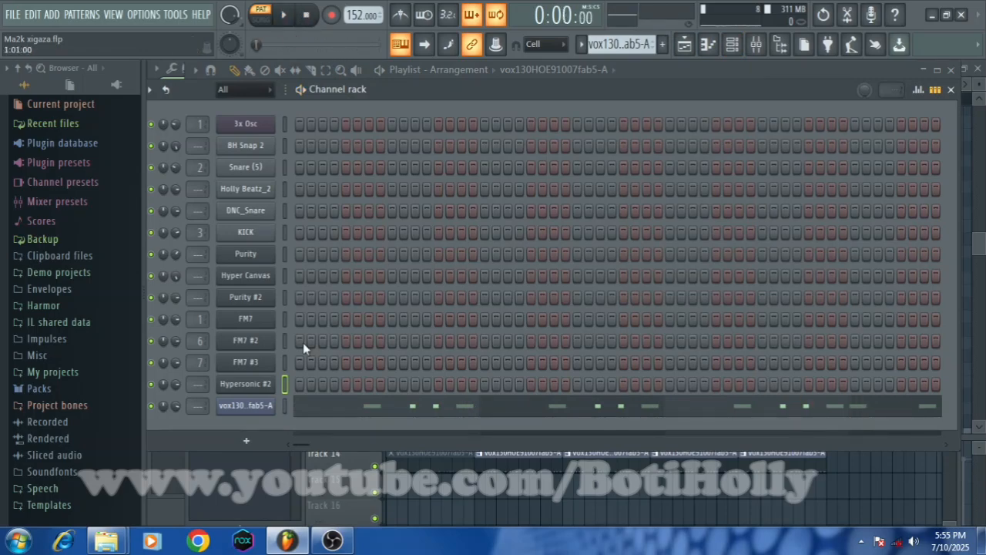
left_click(368, 407)
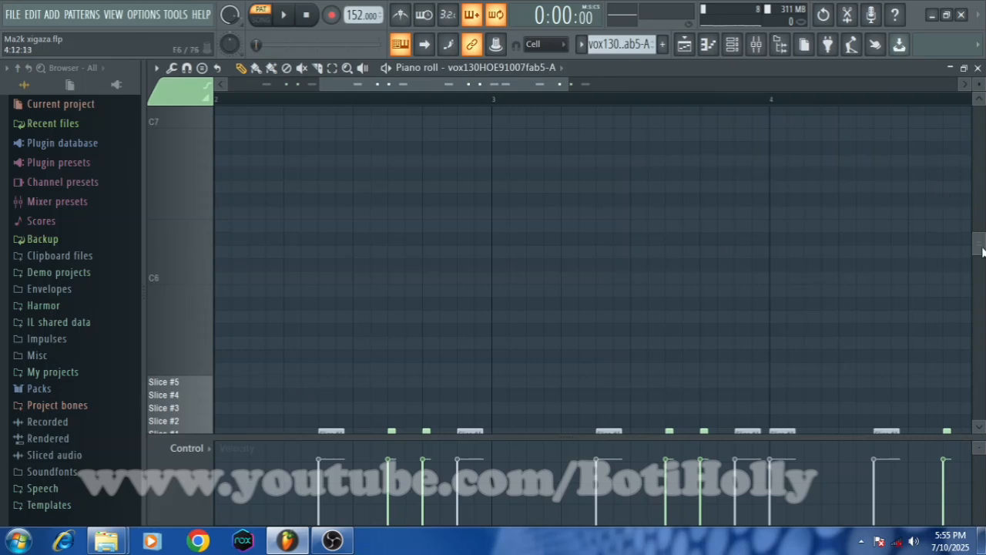
scroll(983, 252, "down", 5)
Step: Audition vox slices #1 through #5 individually in the piano roll, and close the piano roll
left_click(191, 309)
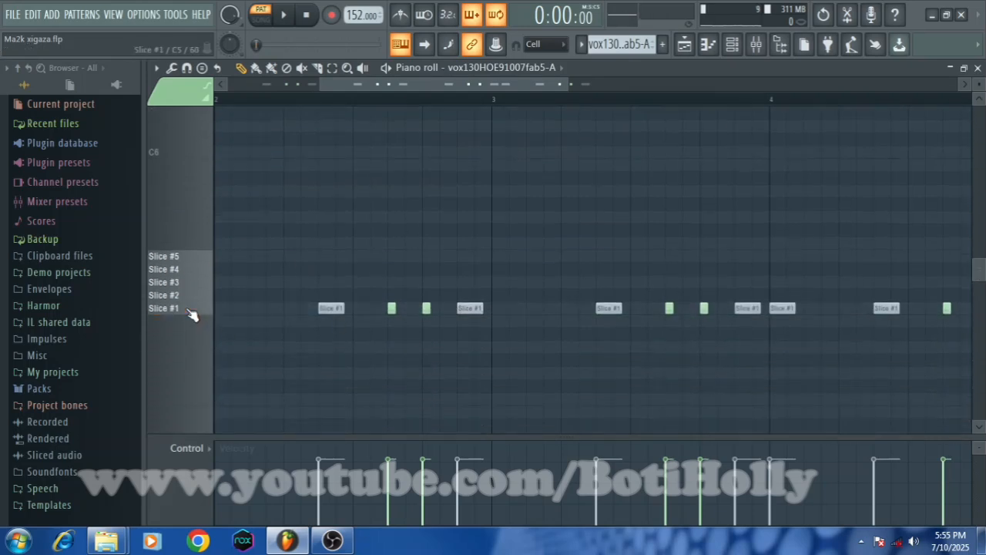
left_click(192, 298)
left_click(193, 284)
left_click(193, 272)
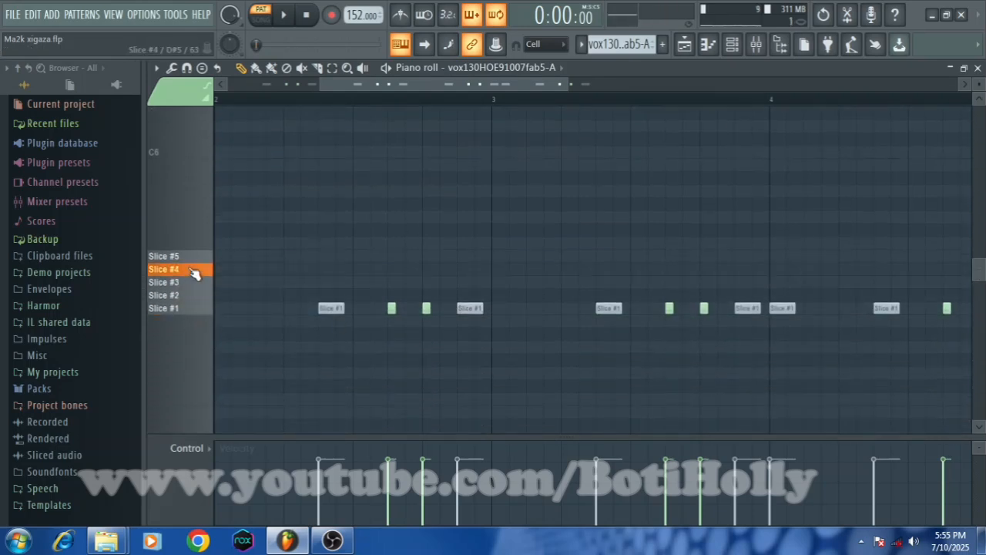
left_click(206, 309)
left_click(203, 295)
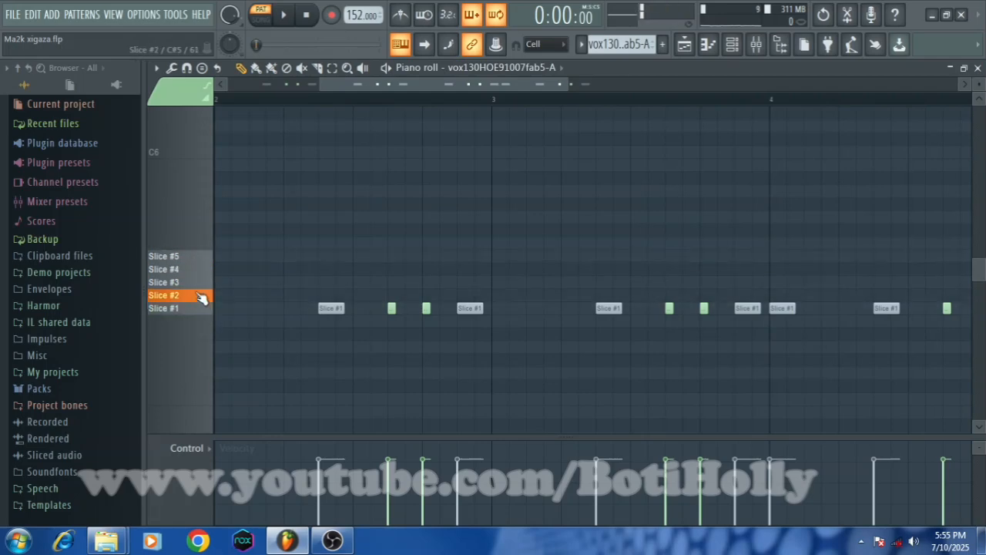
left_click(203, 268)
left_click(205, 255)
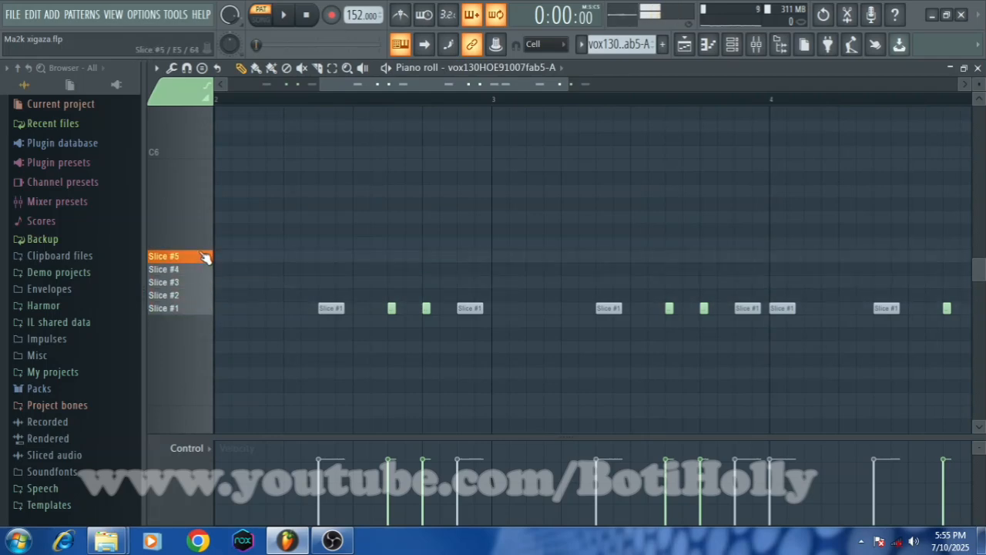
left_click(978, 68)
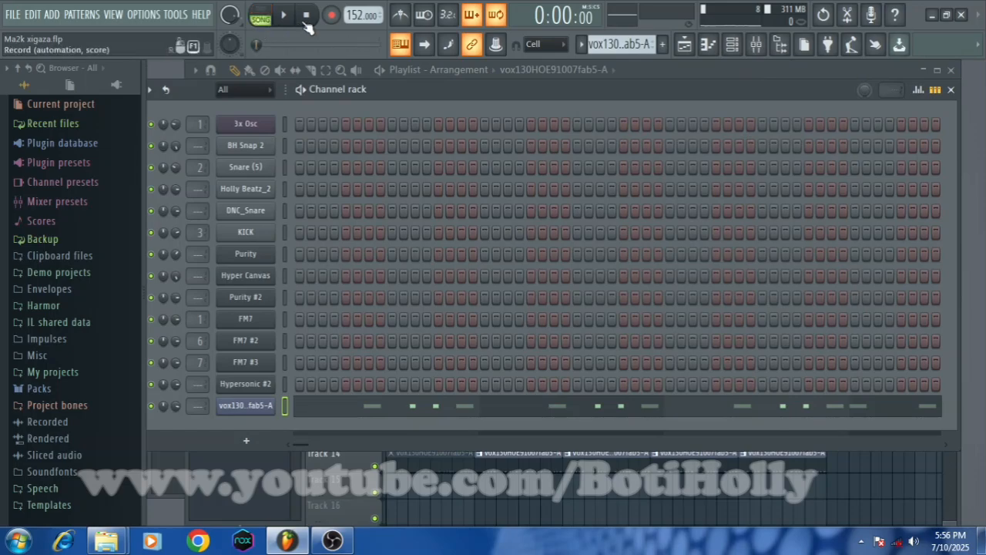
Step: Return to the playlist, play the full arrangement in song mode, and stop playback
left_click(684, 44)
left_click(283, 16)
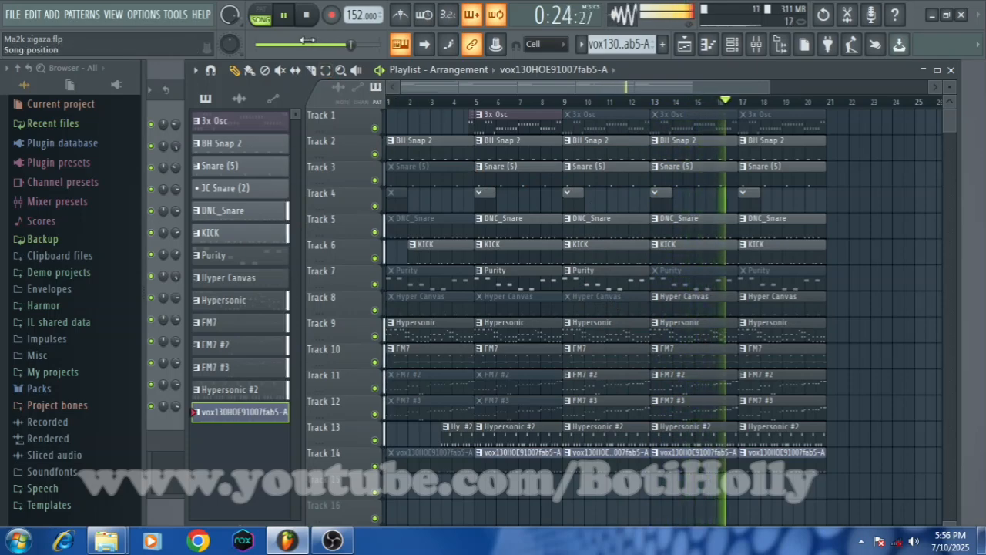
left_click(308, 16)
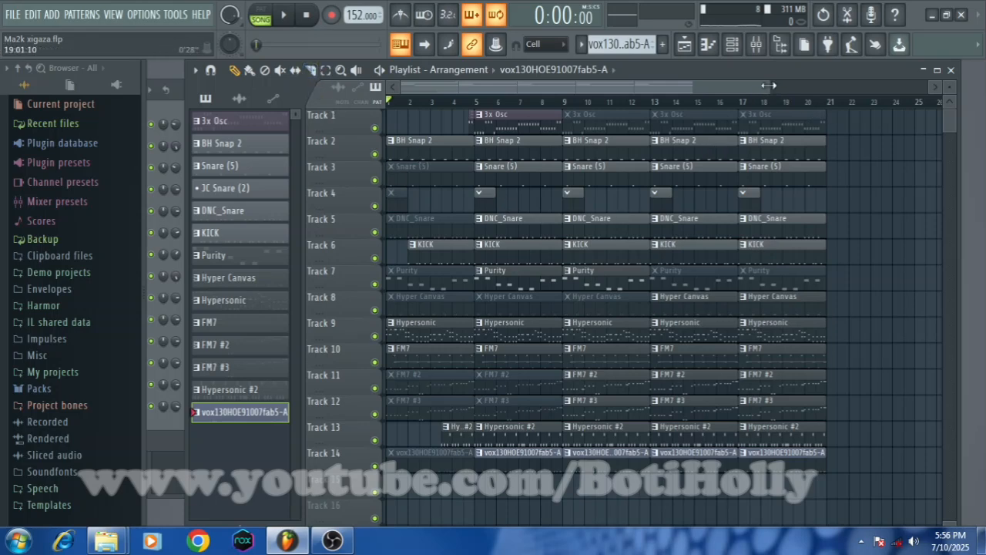
left_click_drag(769, 85, 801, 88)
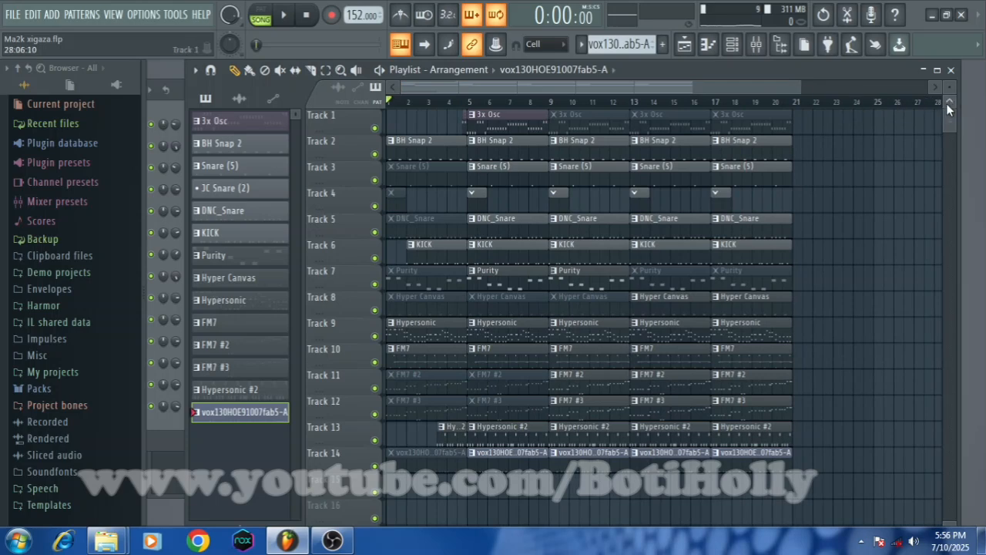